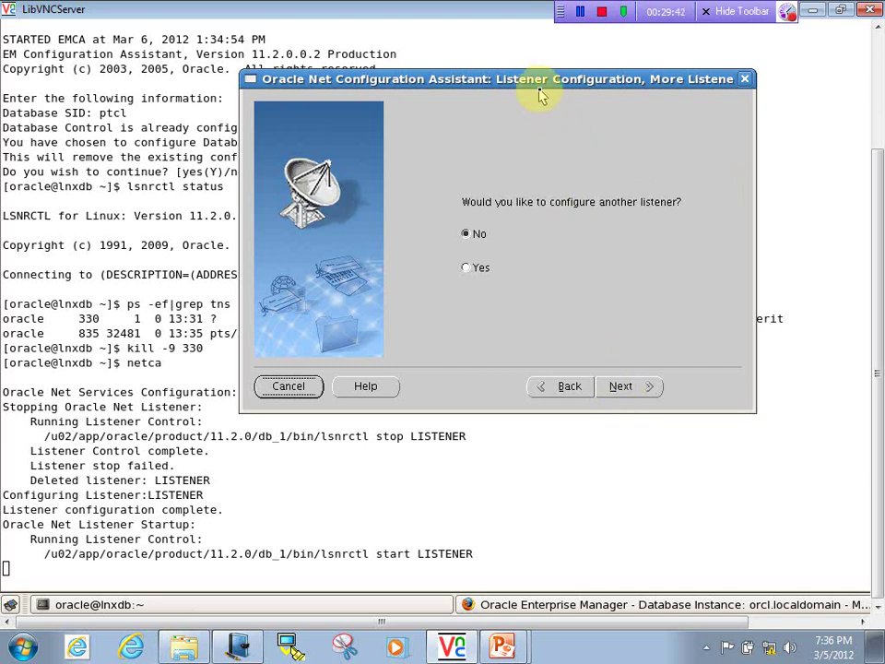
Step back through the listener wizard pages to the Net Configuration Assistant welcome page
{"action": "left_click_drag", "start_coordinate": [537, 81], "coordinate": [512, 62]}
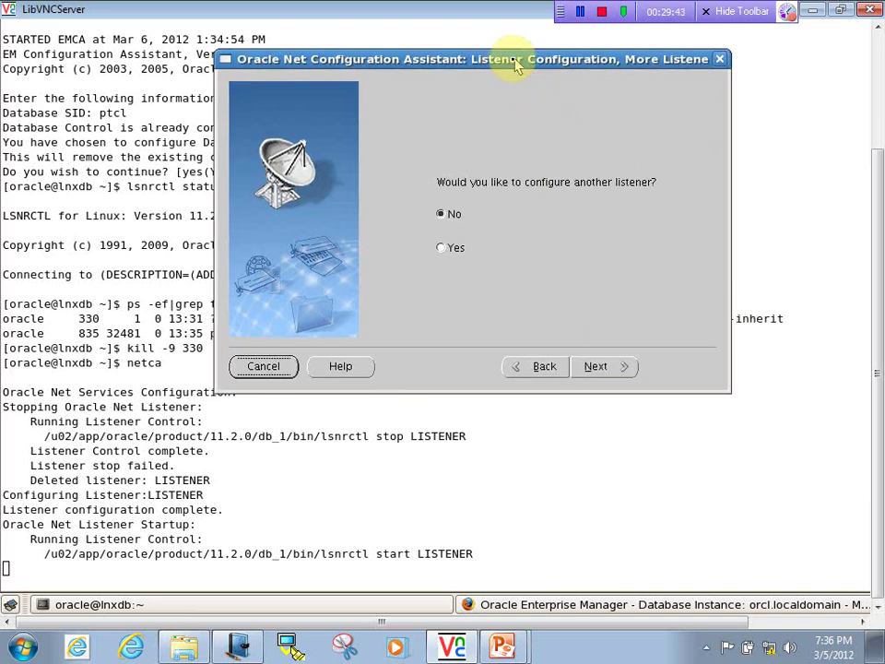
{"action": "left_click", "coordinate": [597, 367]}
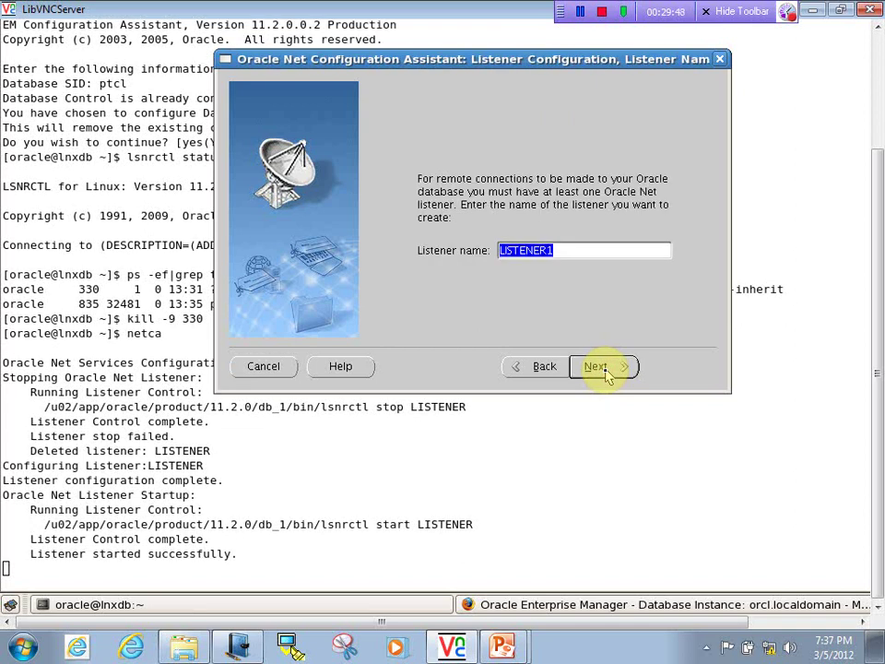
{"action": "left_click", "coordinate": [546, 368]}
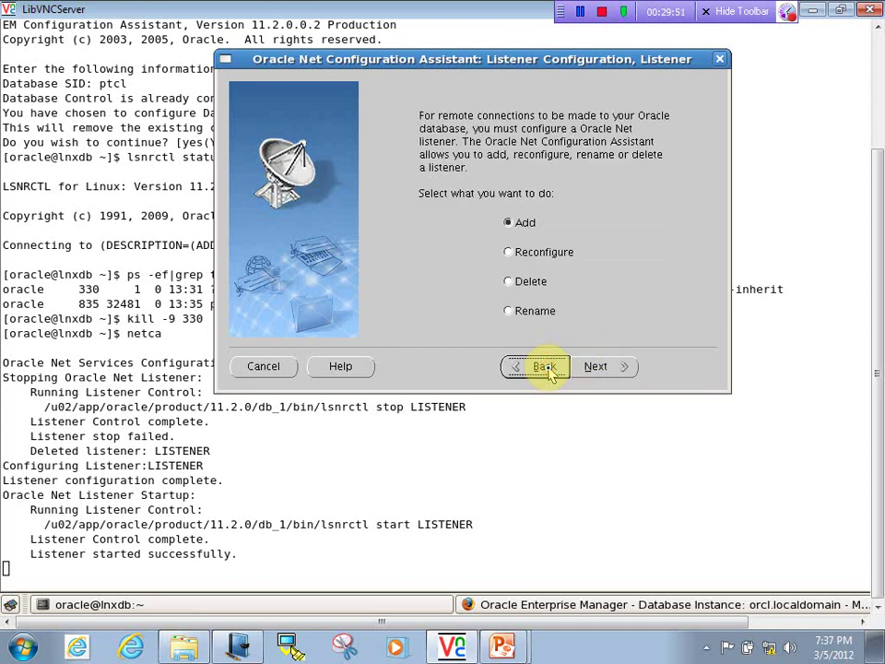
{"action": "left_click", "coordinate": [544, 367]}
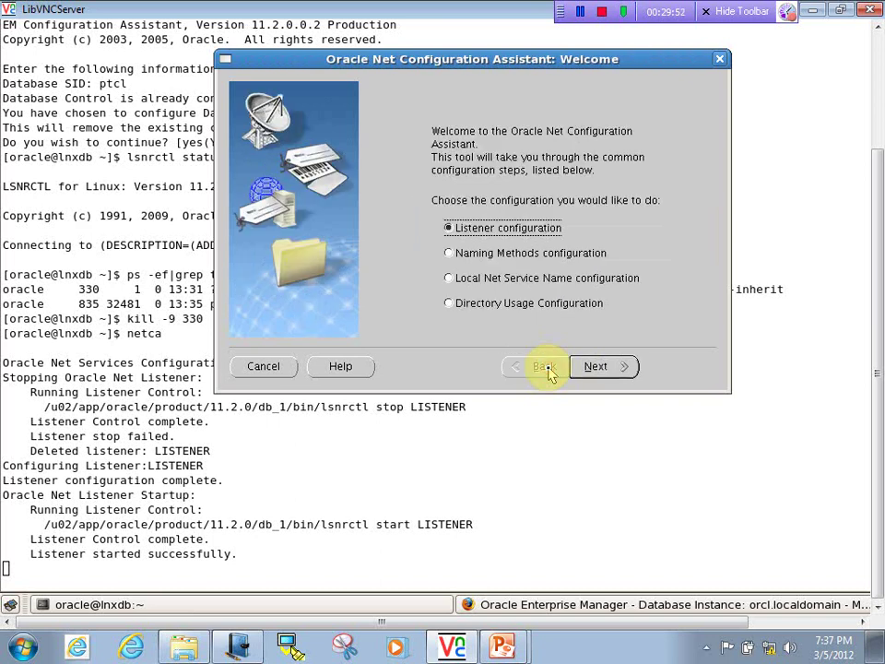
{"action": "left_click", "coordinate": [595, 367]}
{"action": "left_click", "coordinate": [535, 367]}
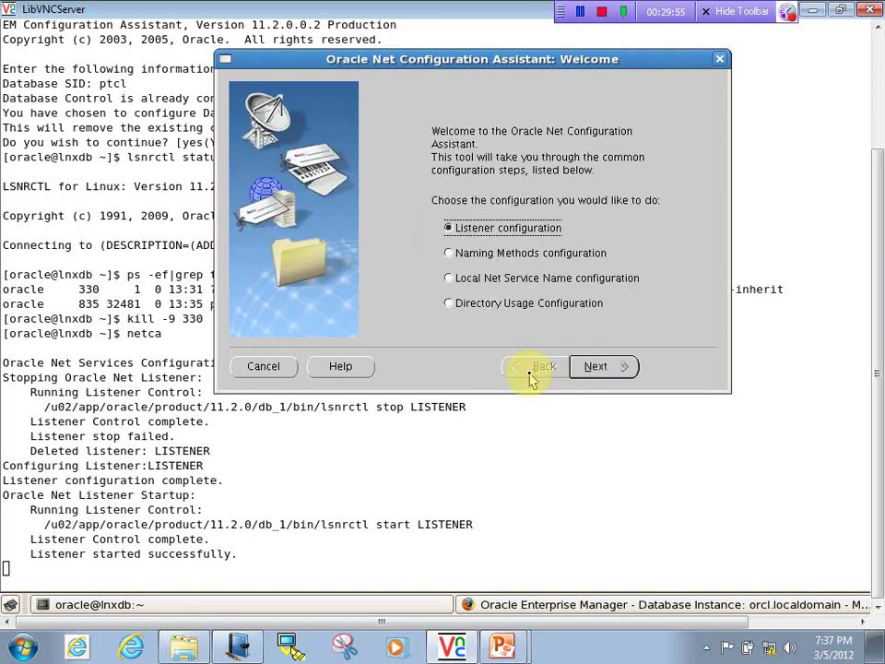
Cancel the configuration wizard and launch Oracle Net Manager with netmgr
{"action": "left_click", "coordinate": [254, 373]}
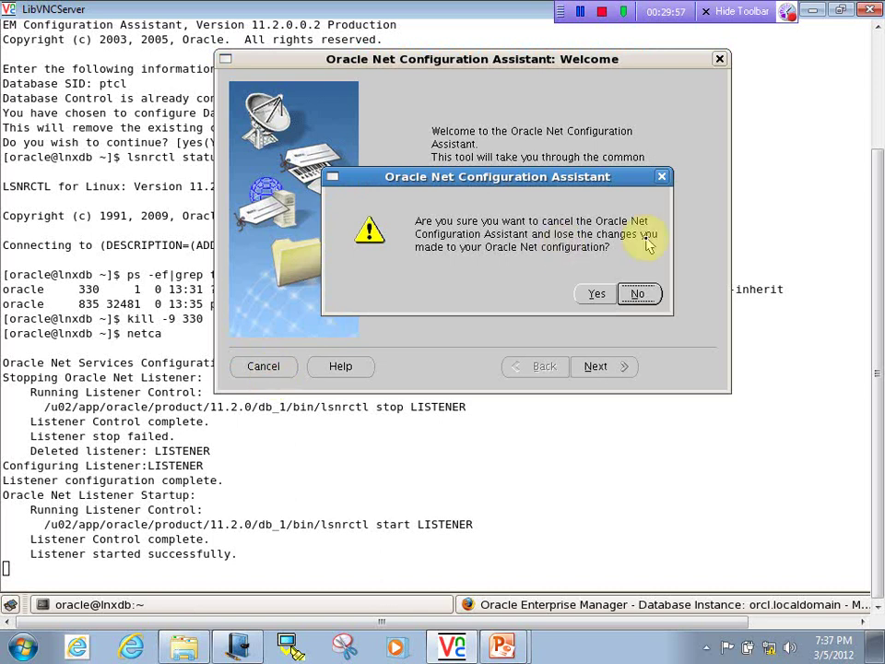
{"action": "left_click", "coordinate": [596, 293]}
{"action": "type", "text": "netmgr"}
{"action": "key", "text": "Return"}
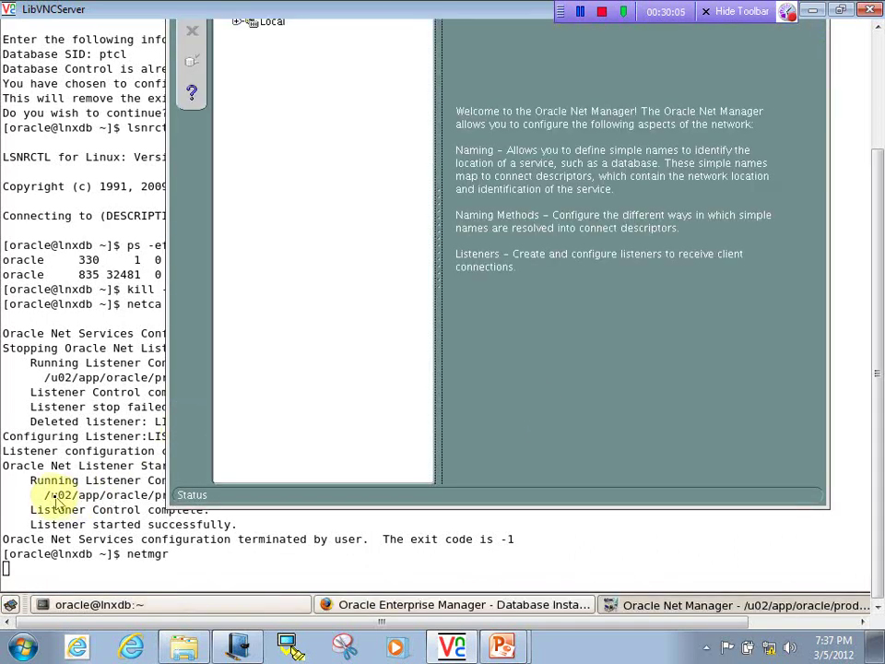
Copy the Oracle home path from the terminal output and return to Oracle Net Manager
{"action": "left_click_drag", "start_coordinate": [44, 495], "coordinate": [278, 498]}
{"action": "right_click", "coordinate": [266, 495]}
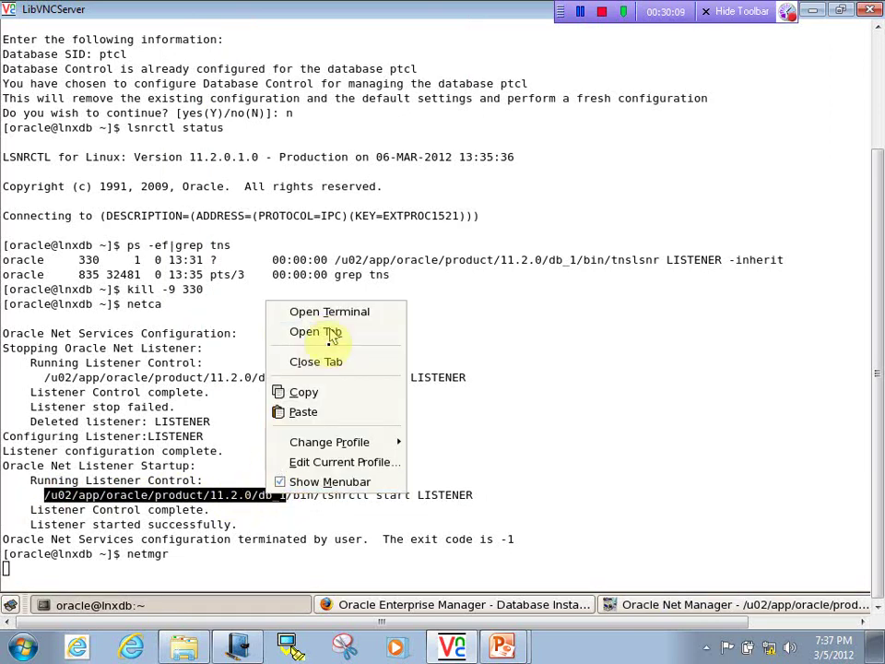
{"action": "left_click", "coordinate": [302, 392]}
{"action": "left_click", "coordinate": [640, 605]}
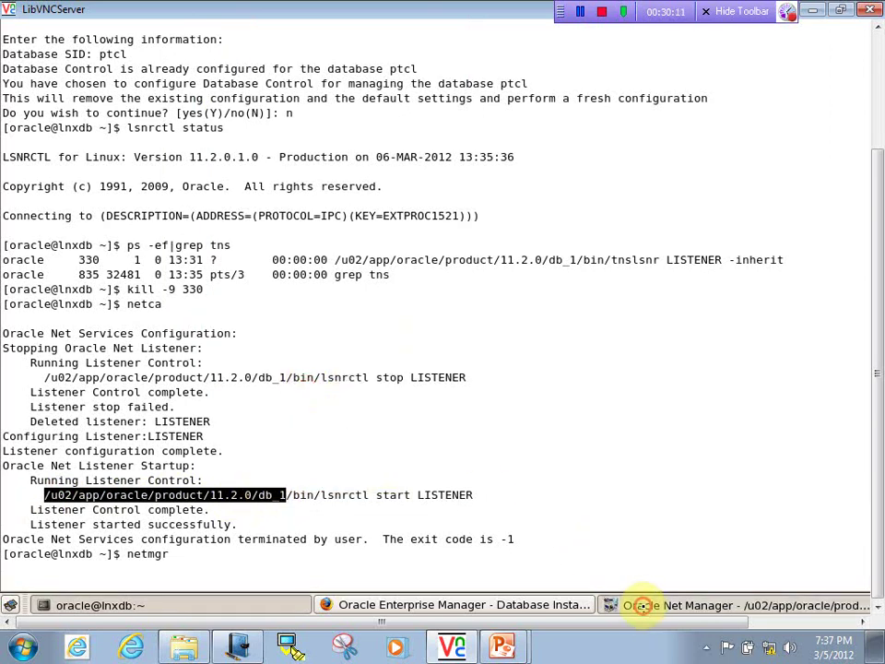
Show the Database Services settings of LISTENER under Local > Listeners
{"action": "left_click_drag", "start_coordinate": [874, 276], "coordinate": [844, 118]}
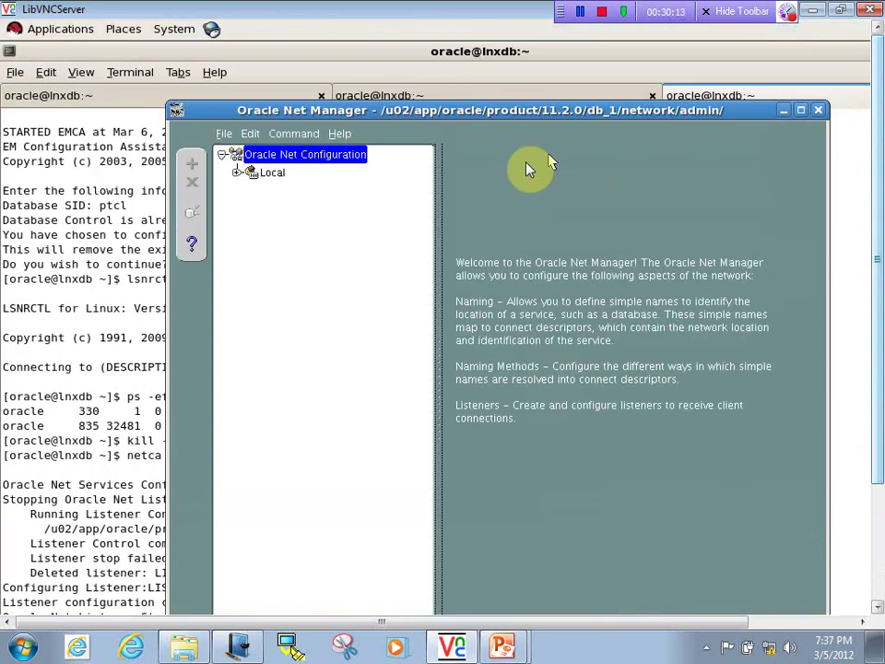
{"action": "left_click", "coordinate": [237, 174]}
{"action": "left_click", "coordinate": [252, 227]}
{"action": "left_click", "coordinate": [295, 244]}
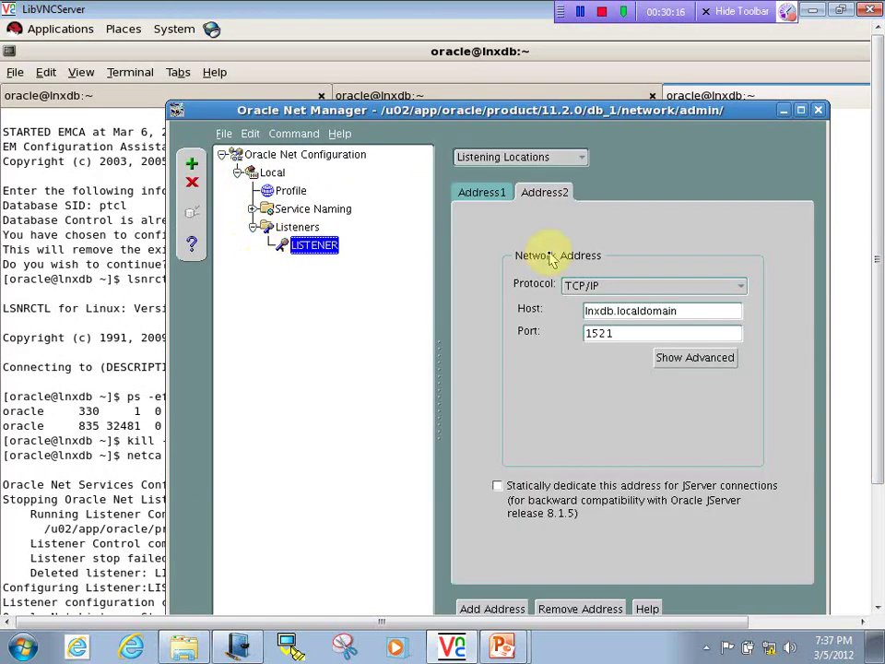
{"action": "left_click", "coordinate": [535, 158]}
{"action": "left_click", "coordinate": [526, 172]}
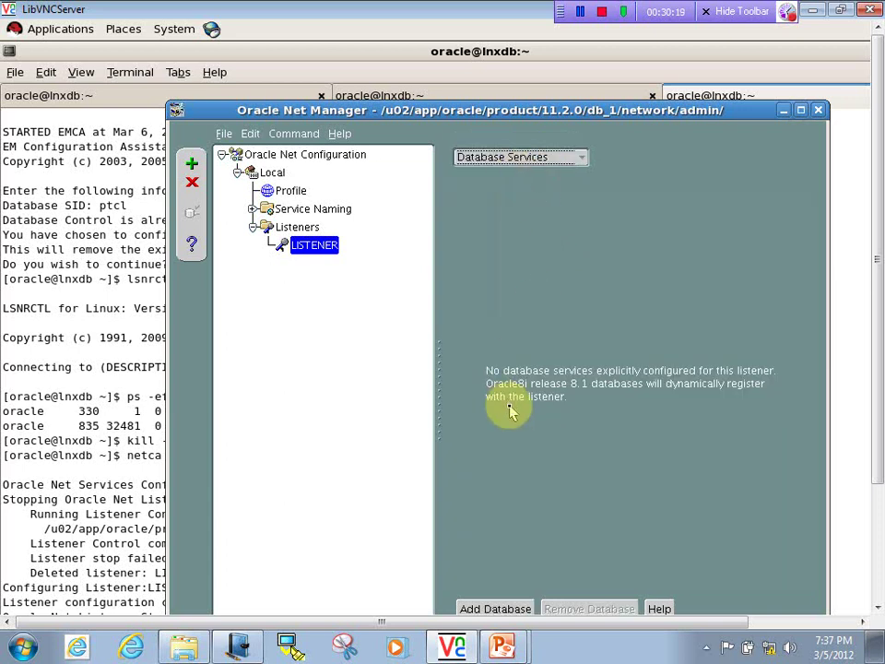
Add a database service with global database name and SID ptcl
{"action": "left_click", "coordinate": [474, 607]}
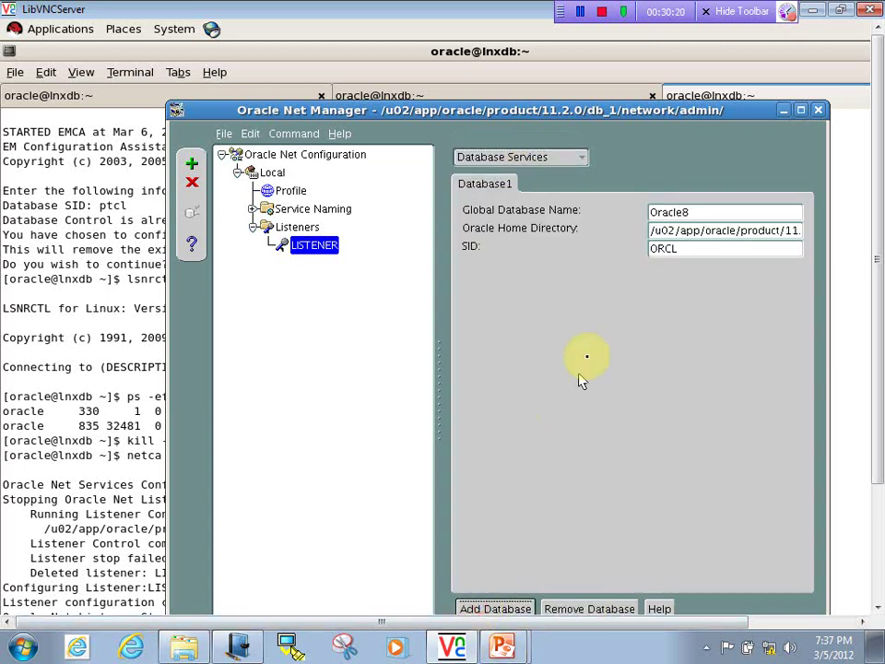
{"action": "double_click", "coordinate": [699, 211]}
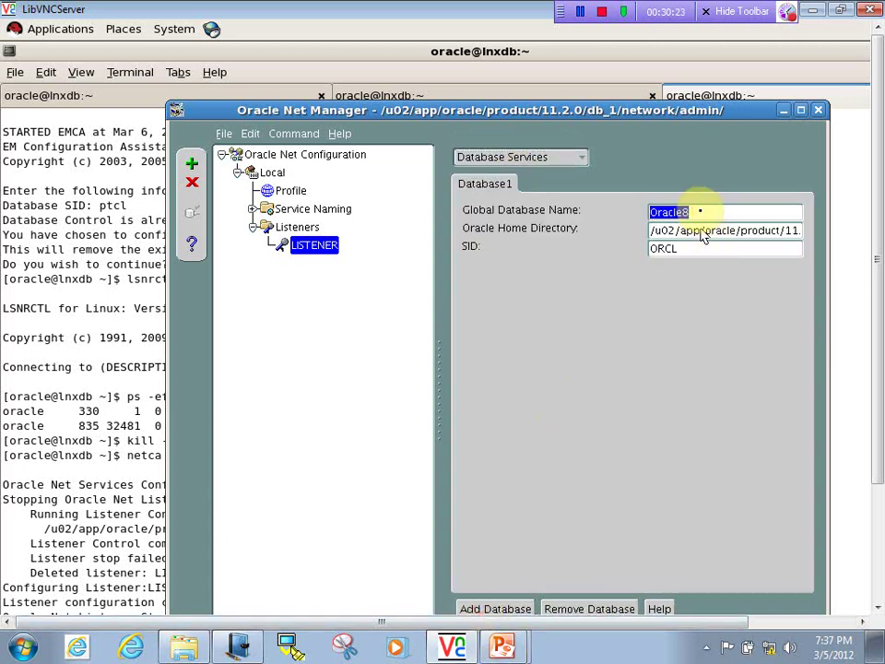
{"action": "type", "text": "ptcl"}
{"action": "key", "text": "Tab"}
{"action": "key", "text": "Tab"}
{"action": "type", "text": "pt"}
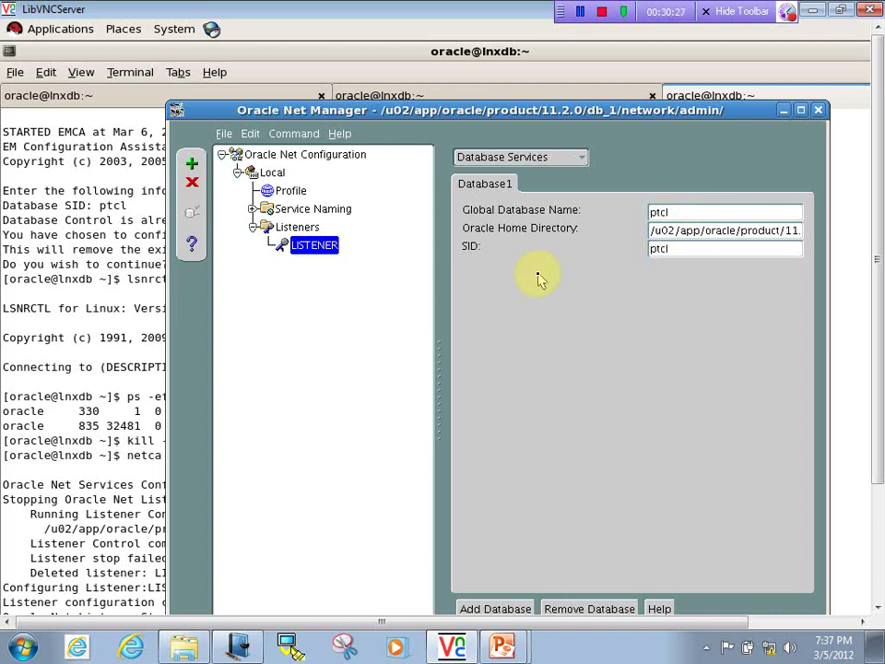
Save the network configuration in place and close Oracle Net Manager
{"action": "left_click", "coordinate": [222, 137]}
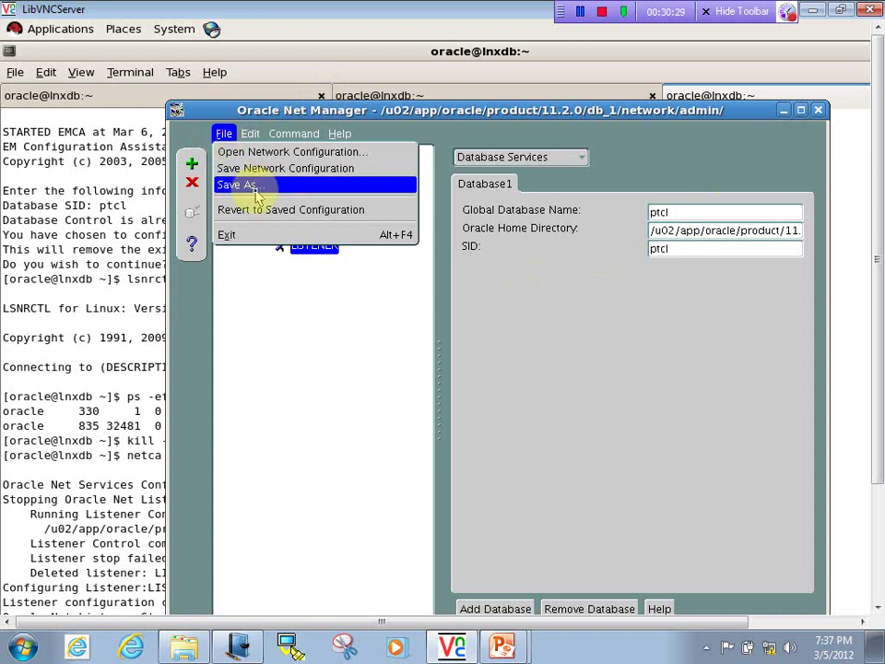
{"action": "left_click", "coordinate": [251, 184]}
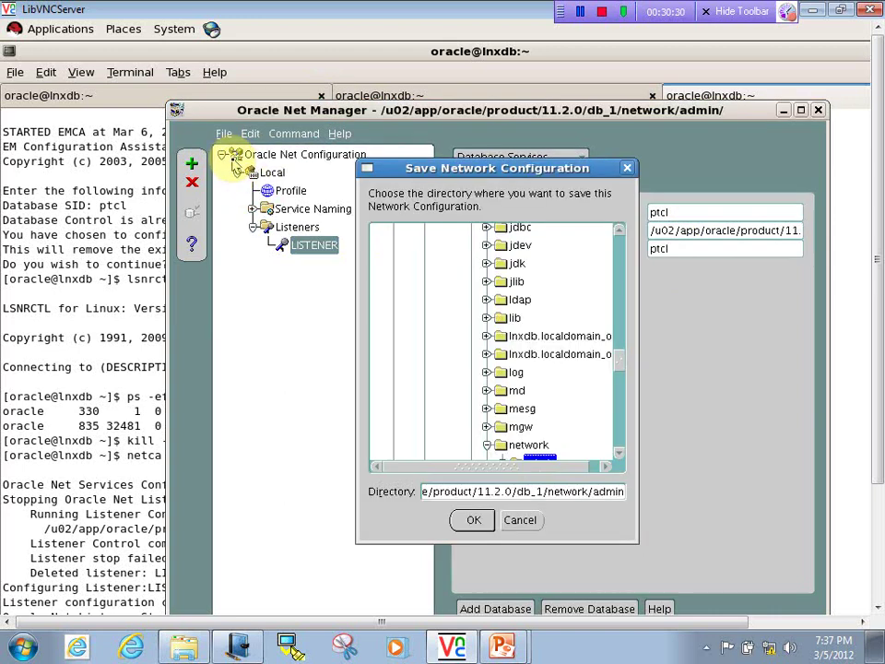
{"action": "left_click", "coordinate": [523, 520]}
{"action": "left_click", "coordinate": [224, 135]}
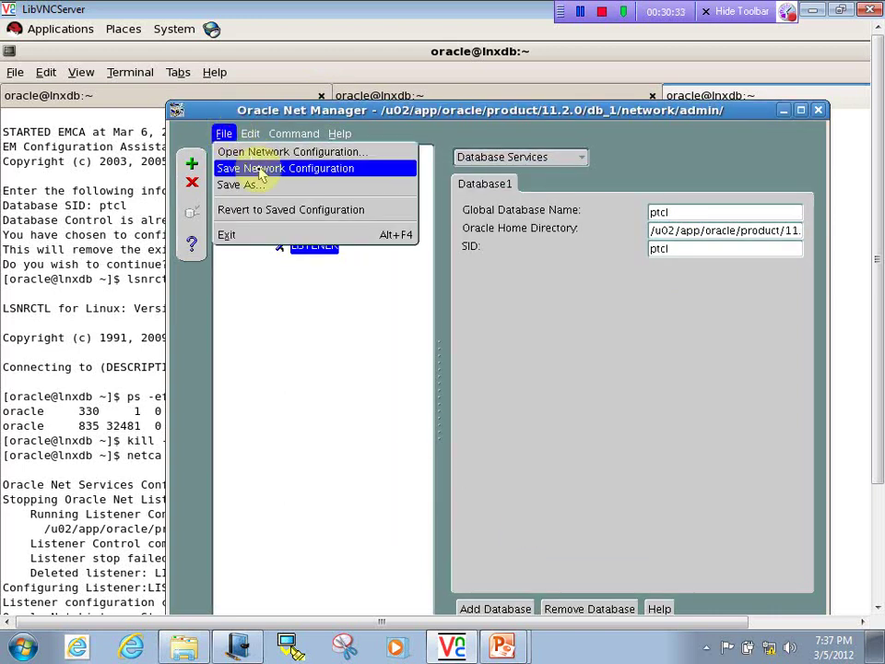
{"action": "left_click", "coordinate": [258, 168]}
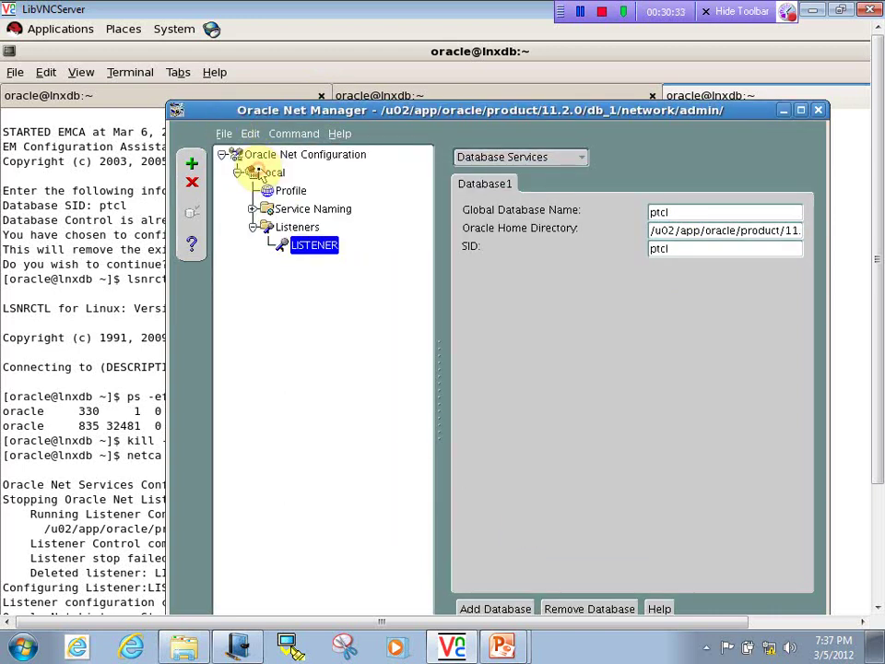
{"action": "left_click", "coordinate": [818, 110]}
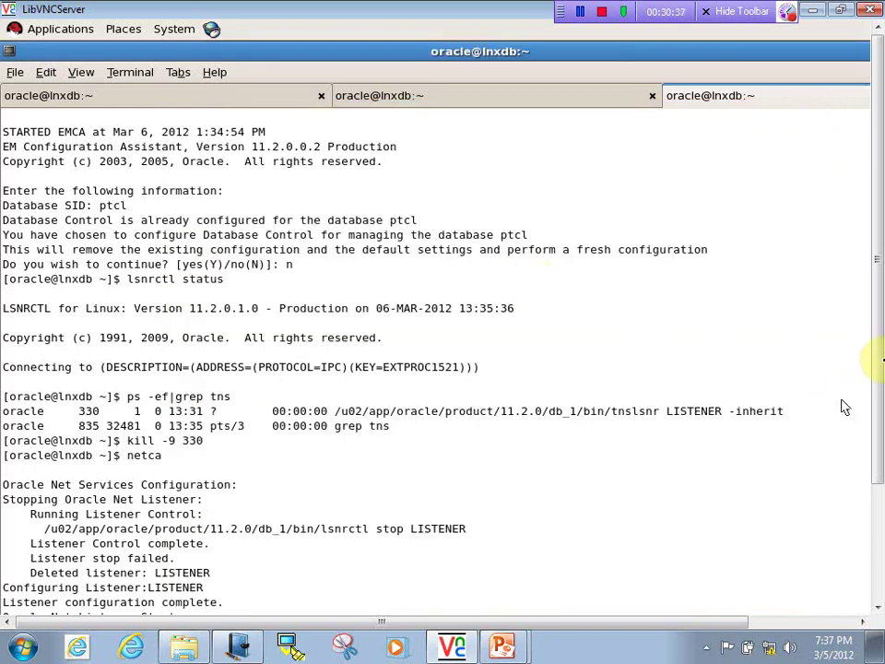
Reload the listener with lsnrctl reload, then stop it with lsnrctl stop
{"action": "scroll", "coordinate": [863, 262], "scroll_direction": "down", "scroll_amount": 3}
{"action": "type", "text": "lsn"}
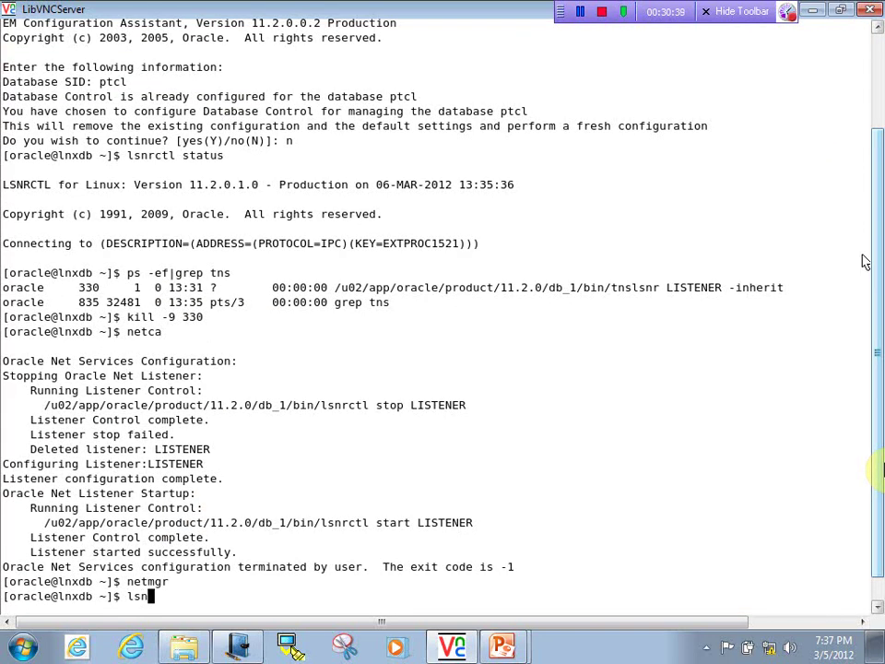
{"action": "type", "text": "rctl reload"}
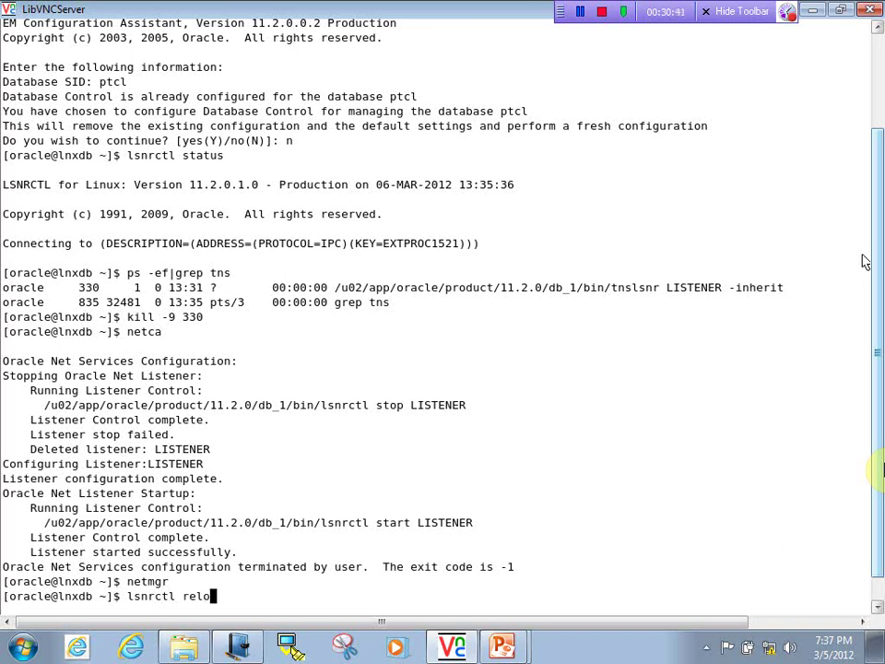
{"action": "key", "text": "Return"}
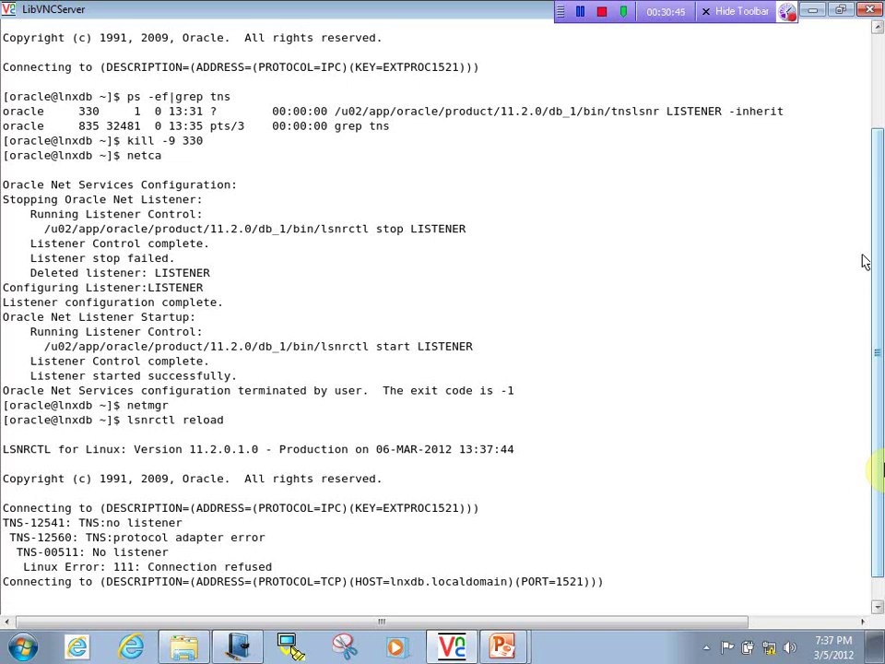
{"action": "key", "text": "Return"}
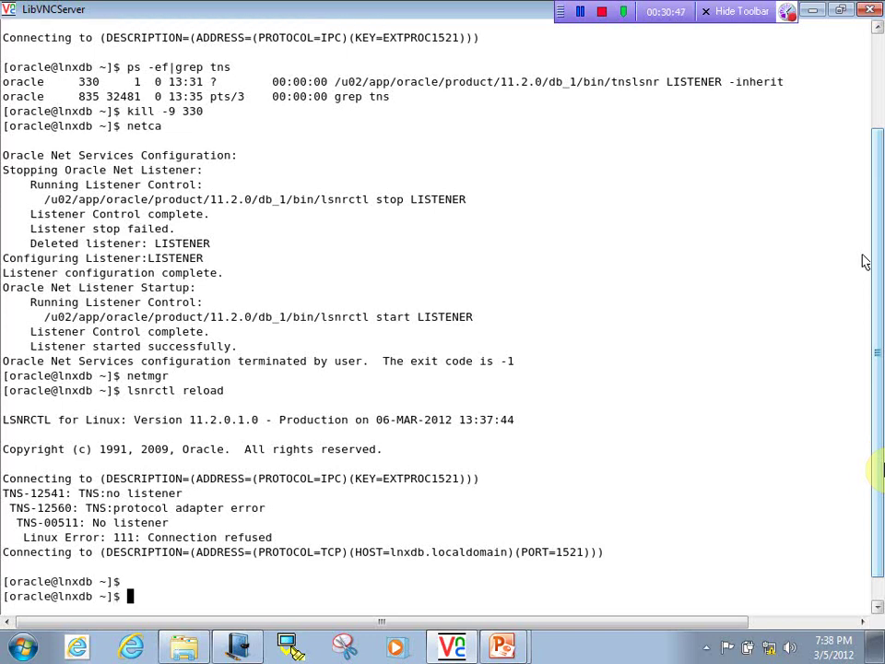
{"action": "key", "text": "Return"}
{"action": "type", "text": "ls"}
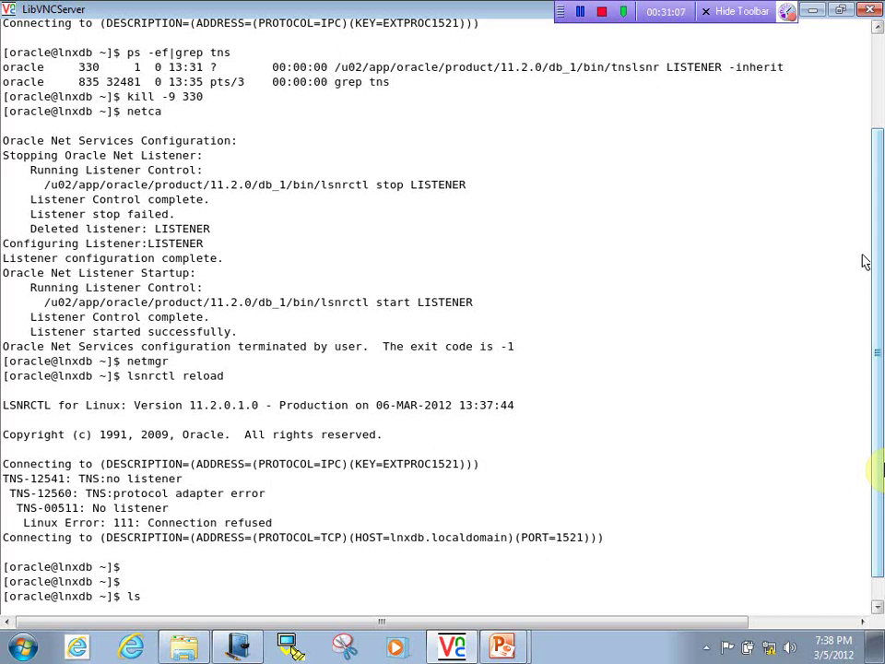
{"action": "type", "text": "nrctl stop"}
{"action": "key", "text": "Return"}
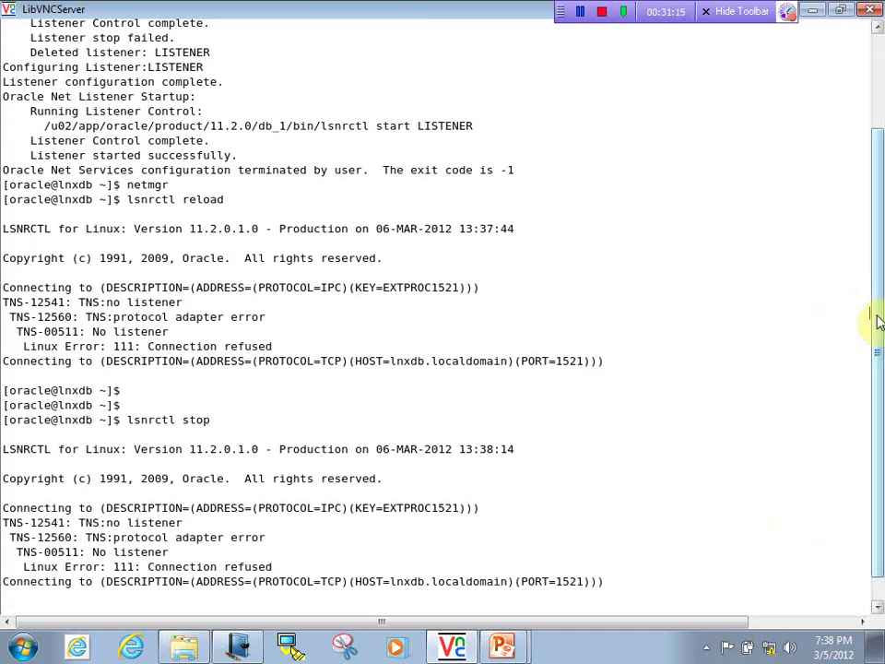
Ping lnxdb.localdomain to check the host, then rerun lsnrctl stop
{"action": "scroll", "coordinate": [870, 316], "scroll_direction": "down", "scroll_amount": 1}
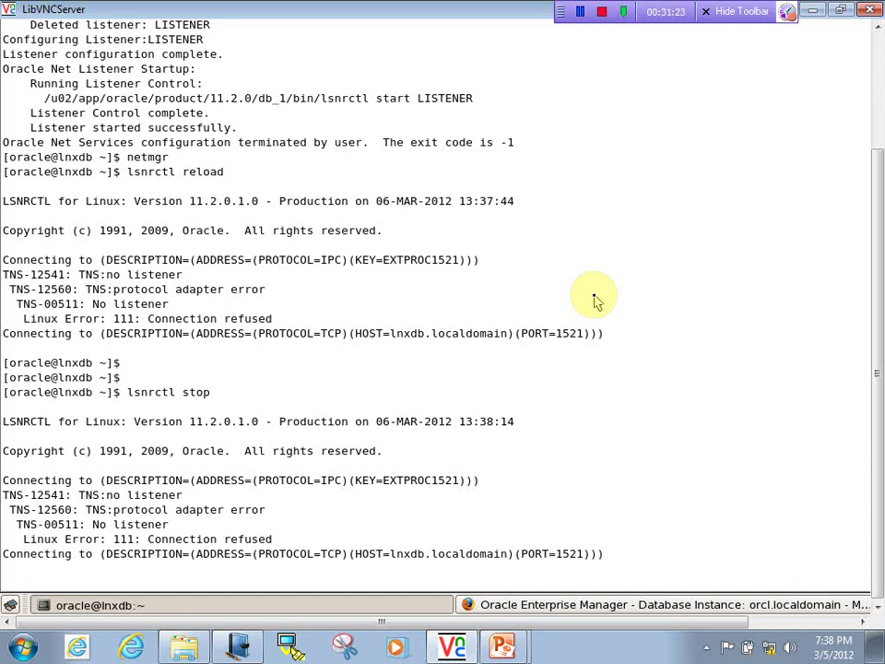
{"action": "key", "text": "Return"}
{"action": "type", "text": "ping lnxdb.local"}
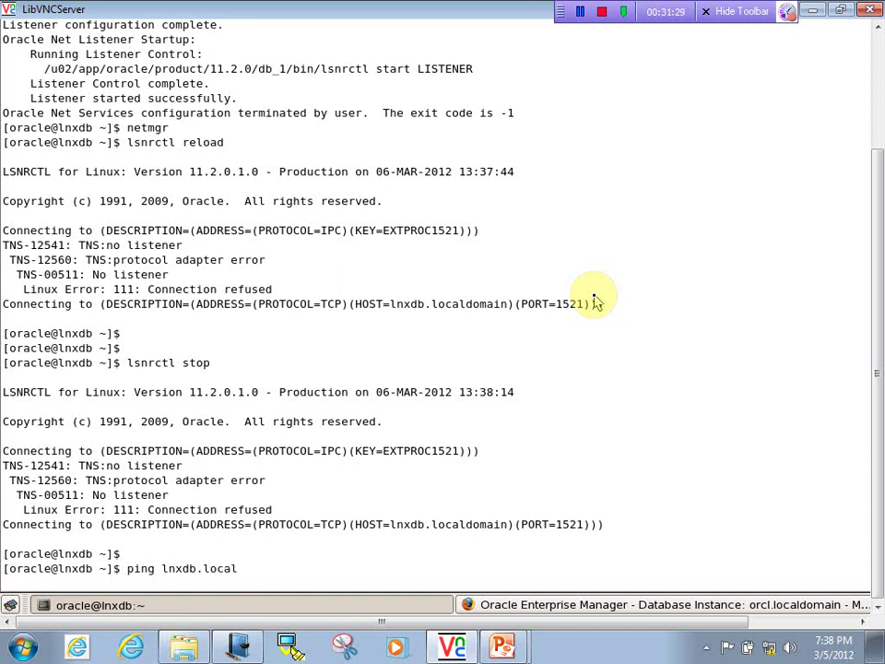
{"action": "type", "text": "domain"}
{"action": "key", "text": "Return"}
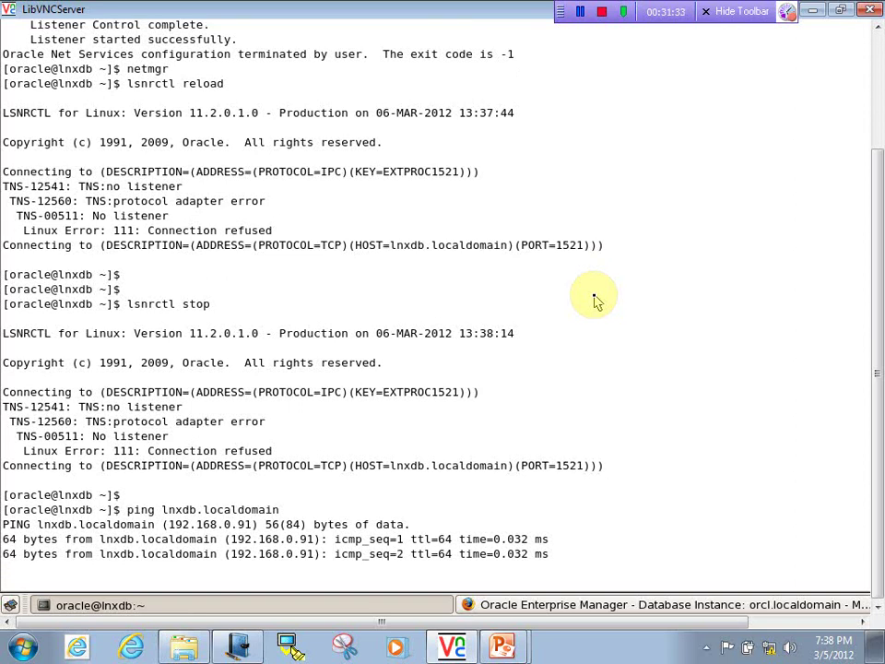
{"action": "key", "text": "ctrl+c"}
{"action": "key", "text": "Up"}
{"action": "key", "text": "Up"}
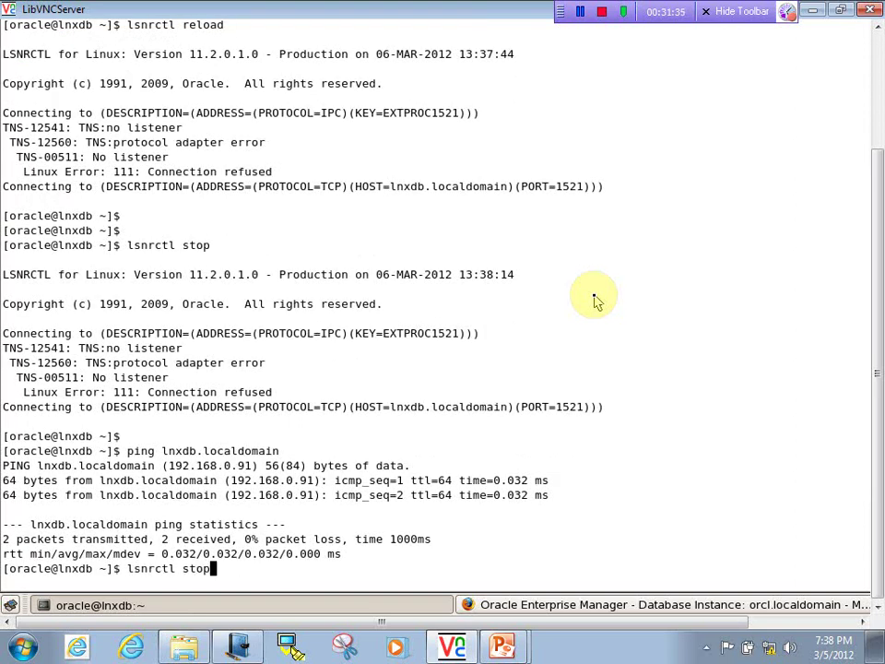
{"action": "key", "text": "Return"}
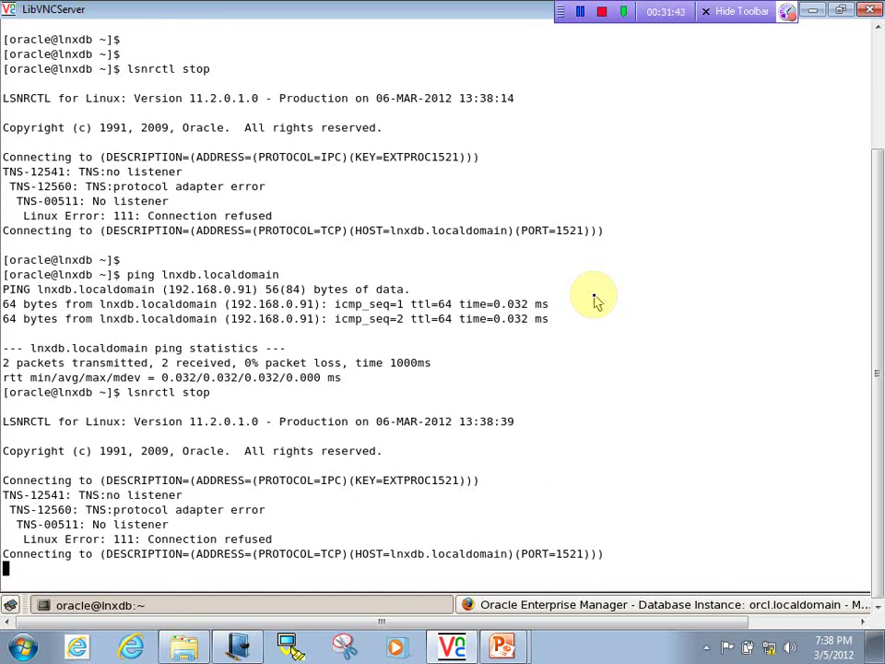
Find the tns processes with ps -ef|grep tns, kill -9 process 925, and run lsnrctl start
{"action": "type", "text": "ps 0"}
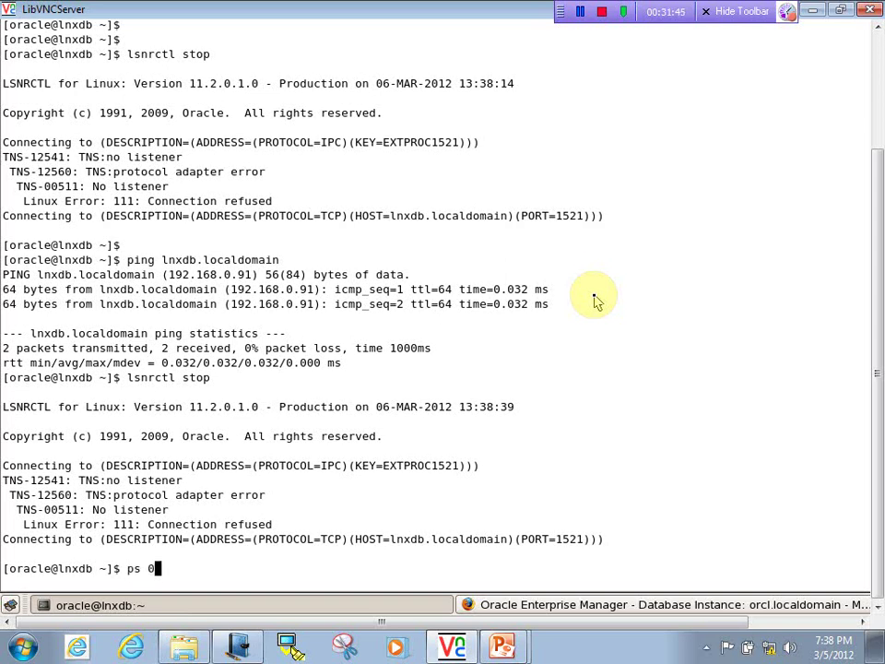
{"action": "key", "text": "BackSpace"}
{"action": "type", "text": "-ef|grep tns"}
{"action": "key", "text": "Return"}
{"action": "type", "text": "kill -9 "}
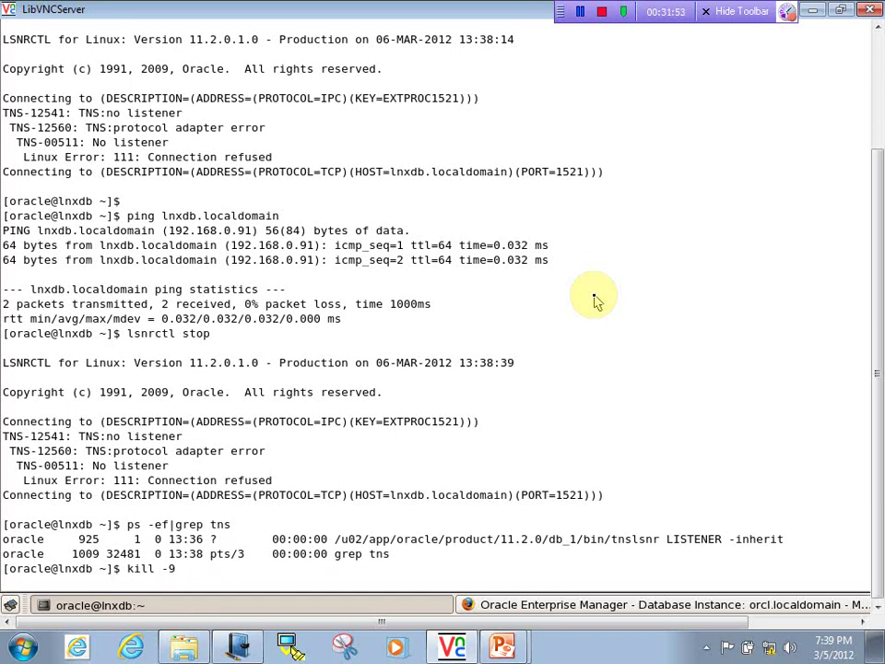
{"action": "type", "text": "925"}
{"action": "key", "text": "Return"}
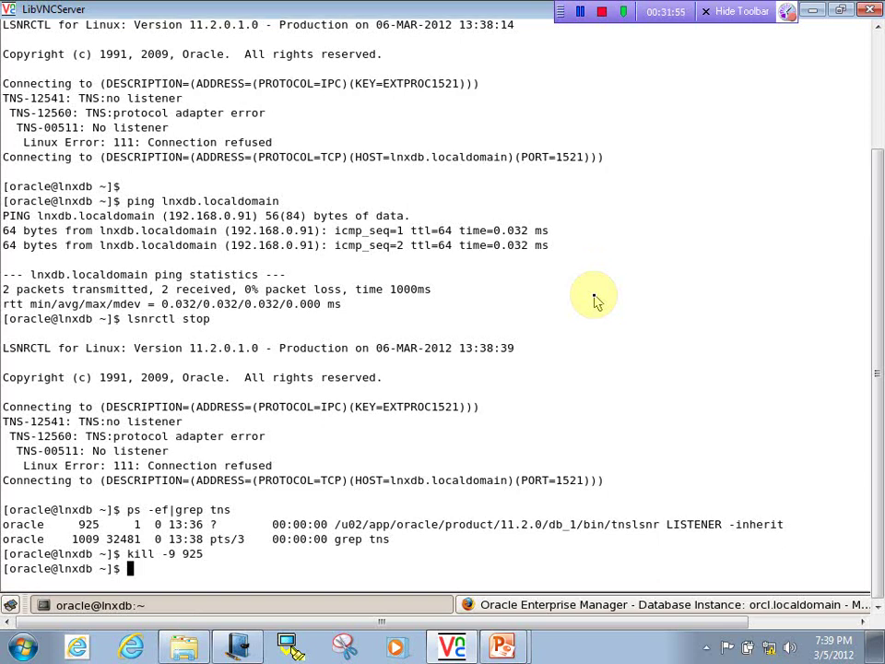
{"action": "type", "text": "lsnrctl start"}
{"action": "key", "text": "Return"}
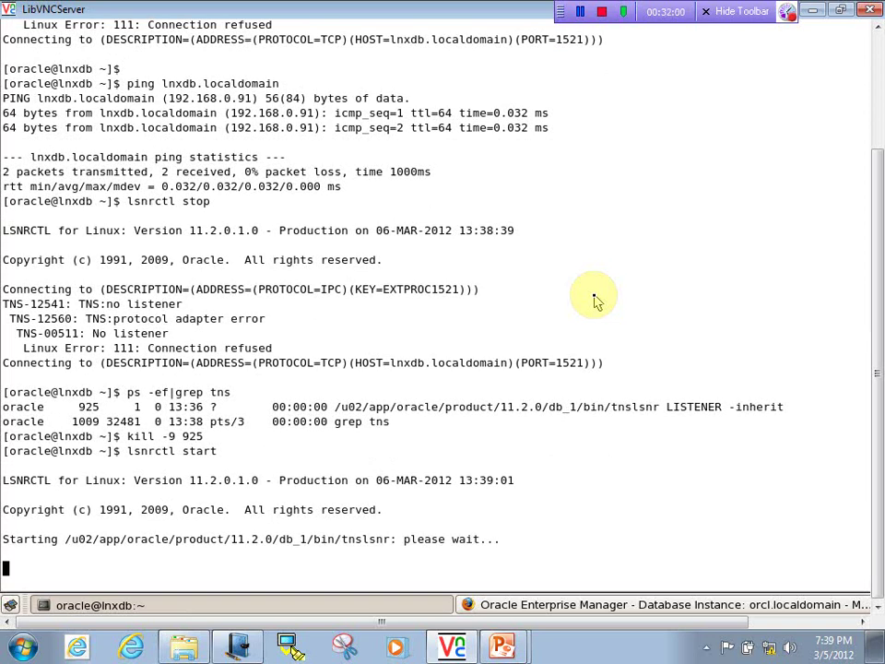
Bring up the Enterprise Manager instance page and refresh it
{"action": "left_click", "coordinate": [488, 604]}
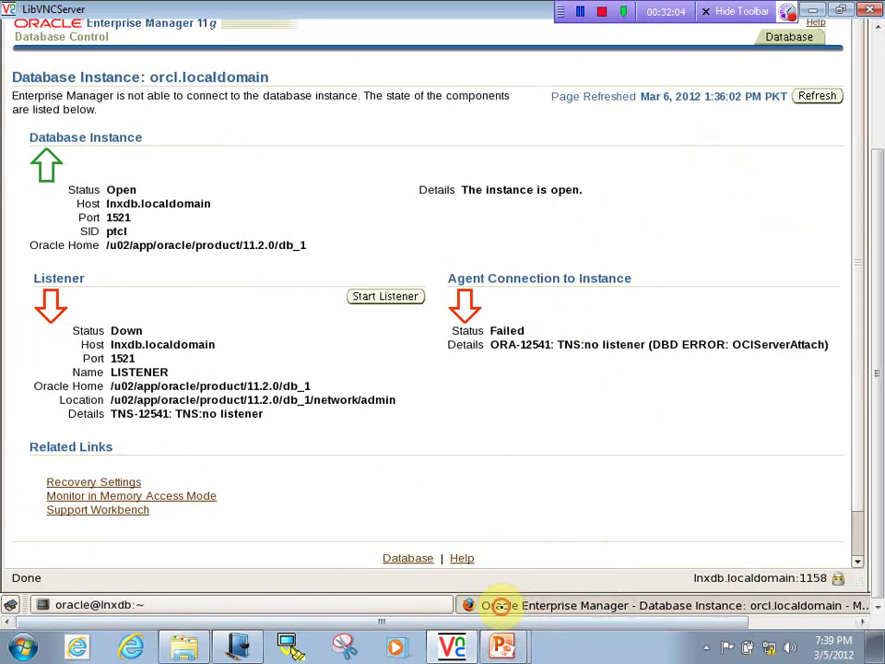
{"action": "left_click", "coordinate": [499, 605]}
{"action": "left_click", "coordinate": [499, 604]}
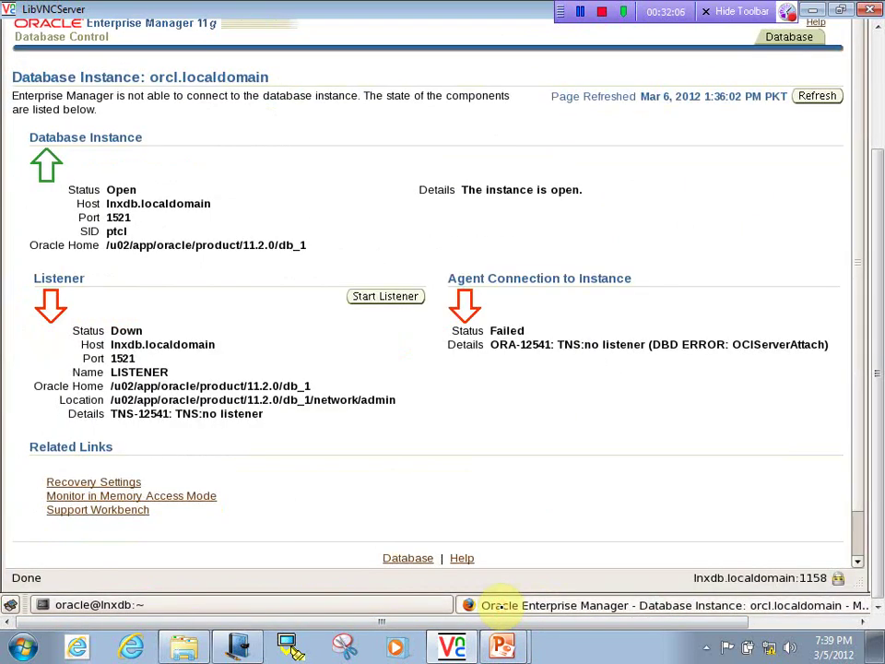
{"action": "left_click", "coordinate": [808, 98]}
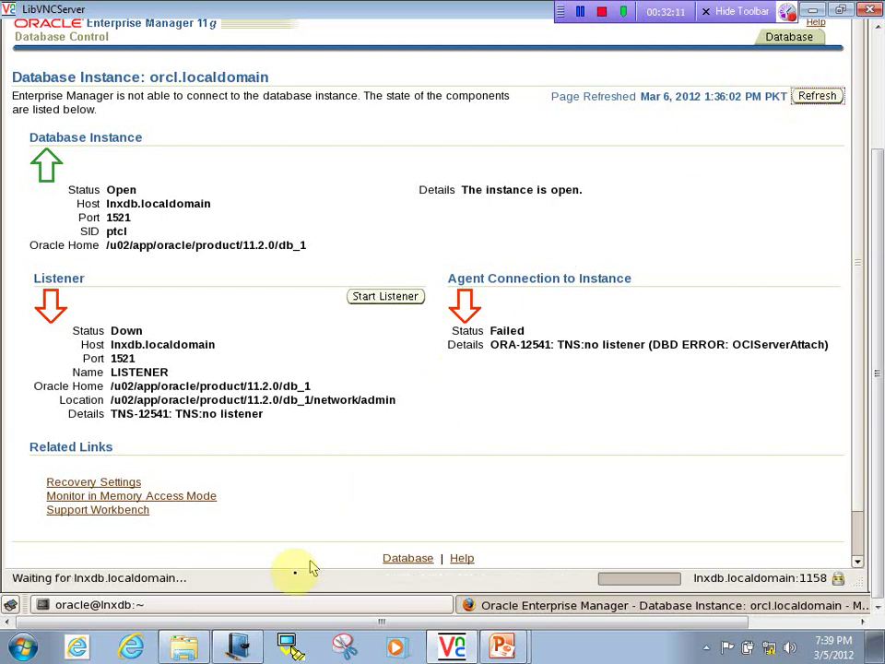
Check the lsnrctl start output, refresh the instance page again, and exit full screen
{"action": "left_click", "coordinate": [267, 603]}
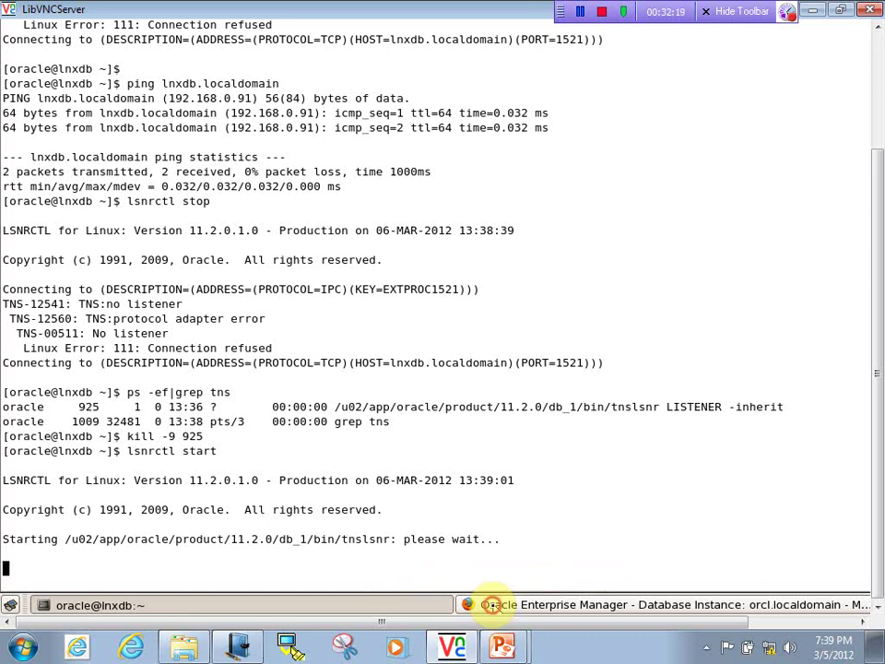
{"action": "left_click", "coordinate": [495, 605]}
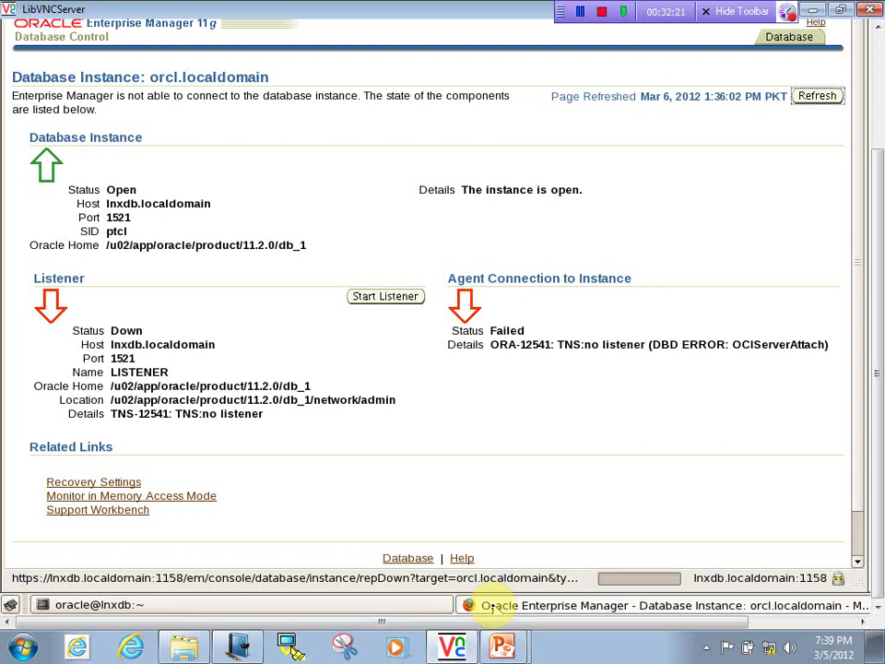
{"action": "left_click", "coordinate": [389, 605]}
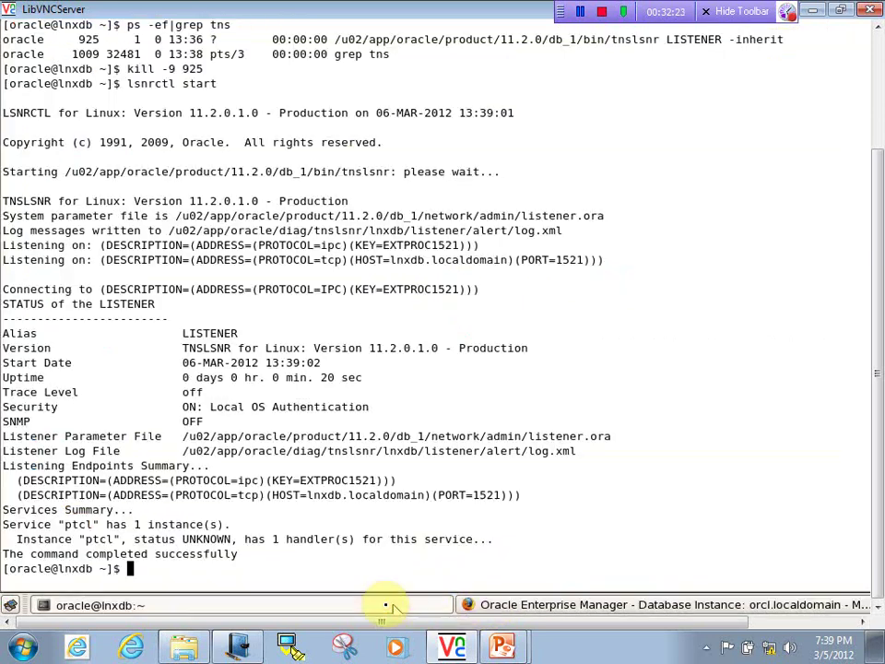
{"action": "left_click", "coordinate": [487, 605]}
{"action": "left_click", "coordinate": [816, 101]}
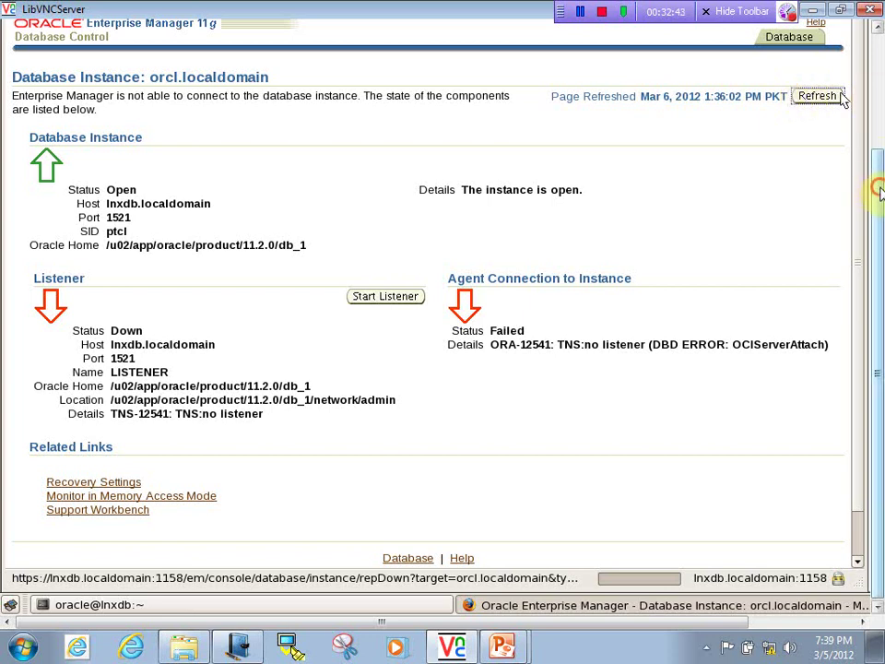
{"action": "key", "text": "F11"}
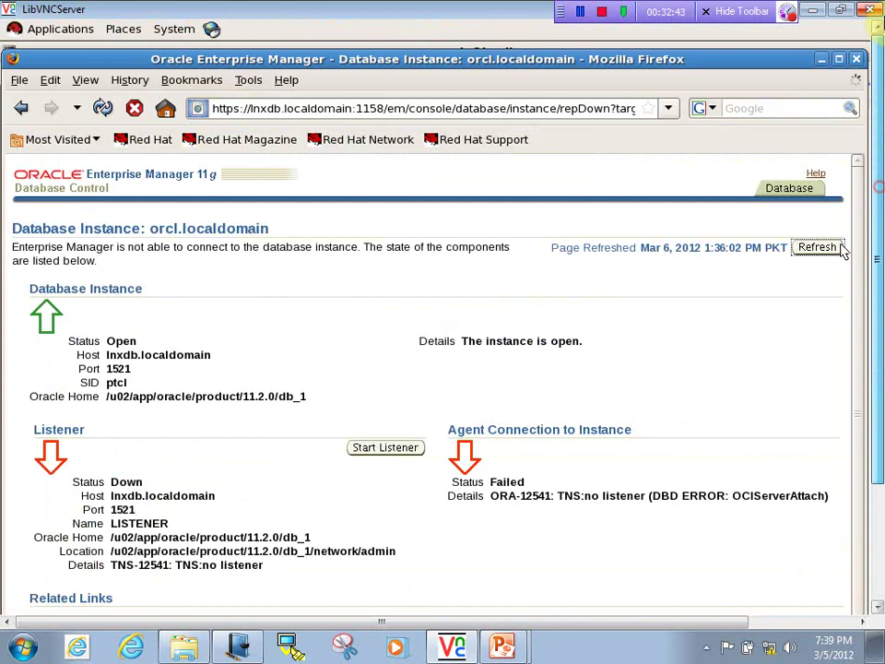
{"action": "left_click", "coordinate": [408, 109]}
{"action": "left_click_drag", "start_coordinate": [409, 109], "coordinate": [685, 111]}
{"action": "key", "text": "BackSpace"}
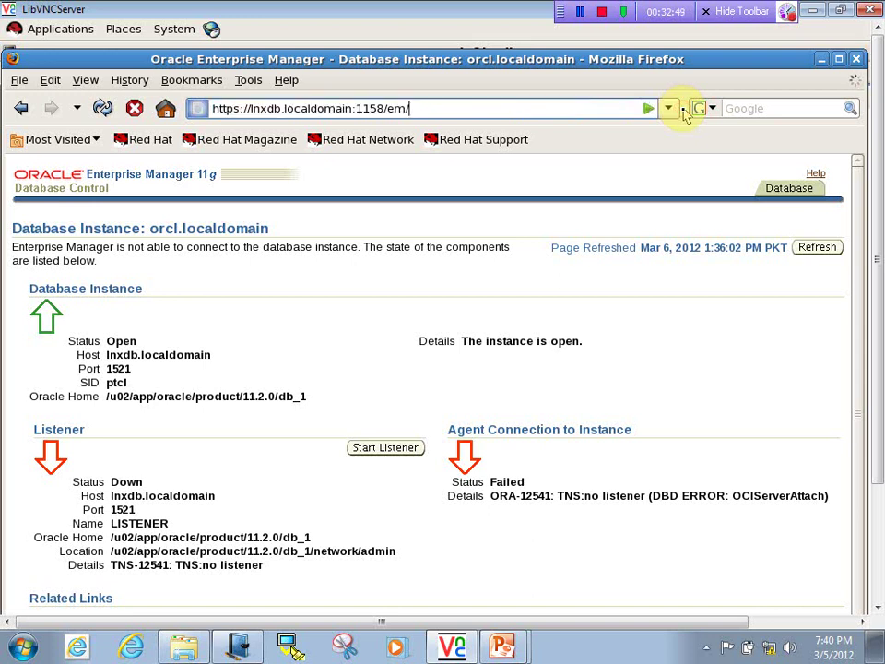
{"action": "key", "text": "Return"}
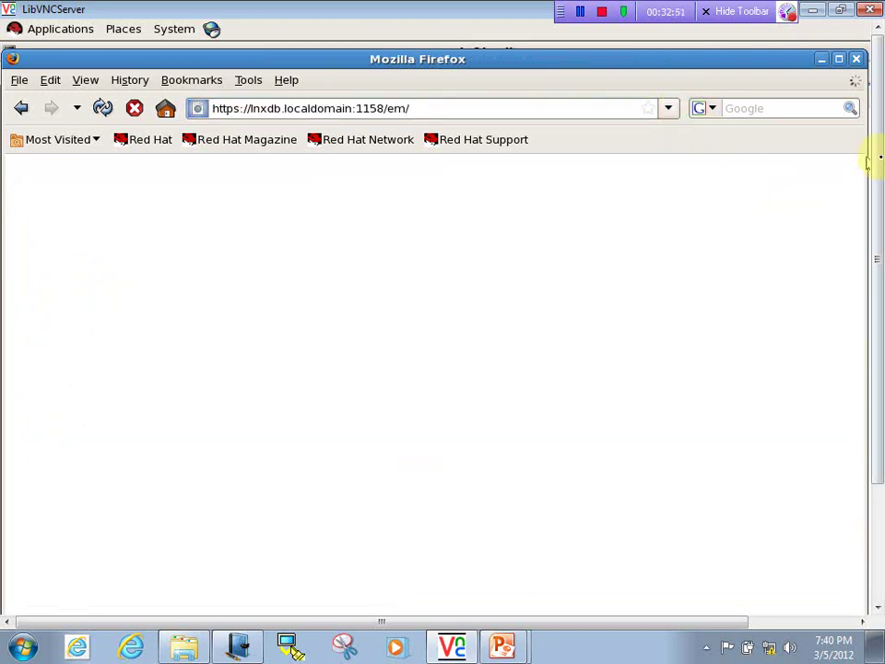
{"action": "left_click_drag", "start_coordinate": [877, 145], "coordinate": [871, 113]}
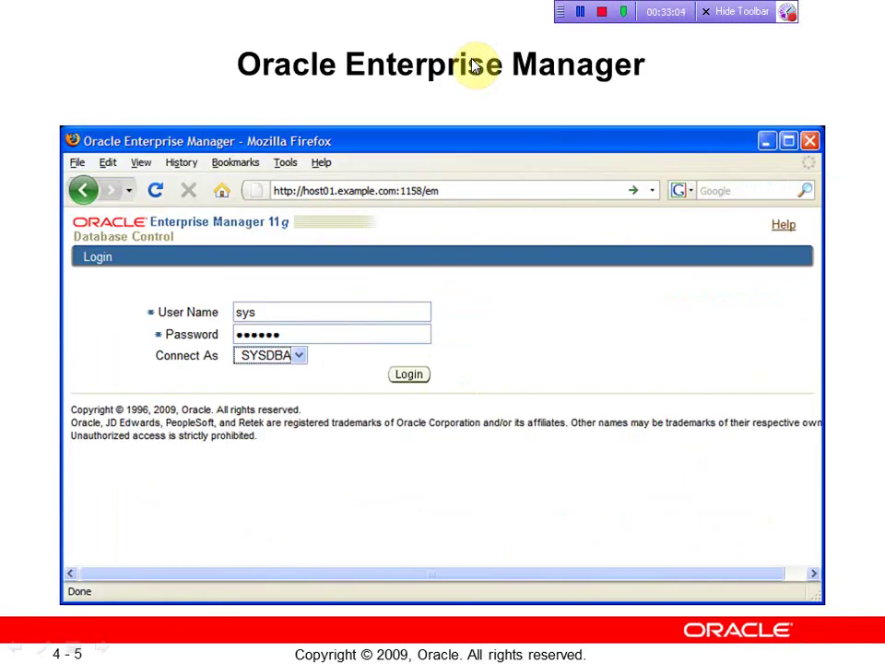
{"action": "key", "text": "Page_Up"}
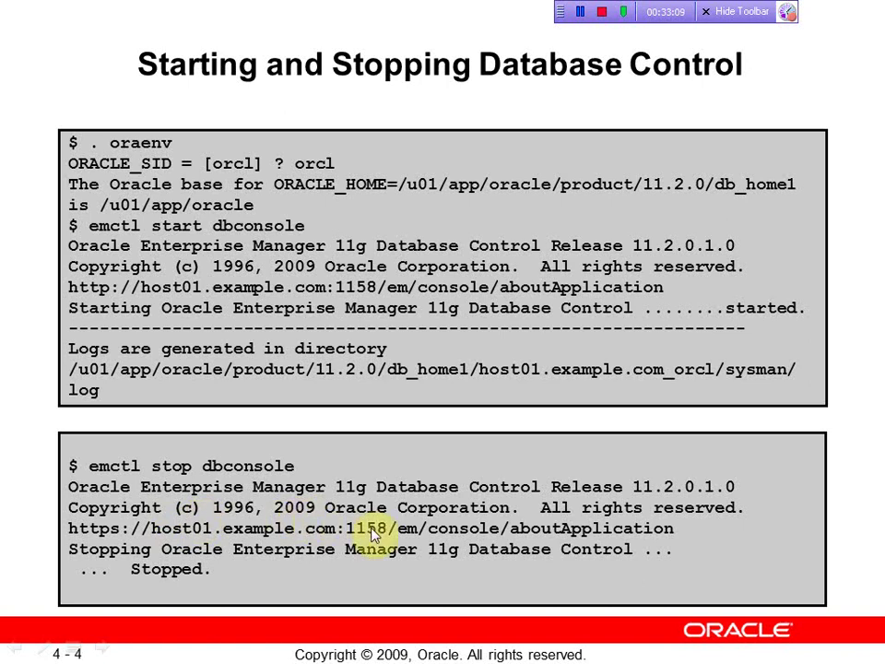
{"action": "key", "text": "Page_Down"}
{"action": "key", "text": "Page_Down"}
{"action": "key", "text": "Page_Down"}
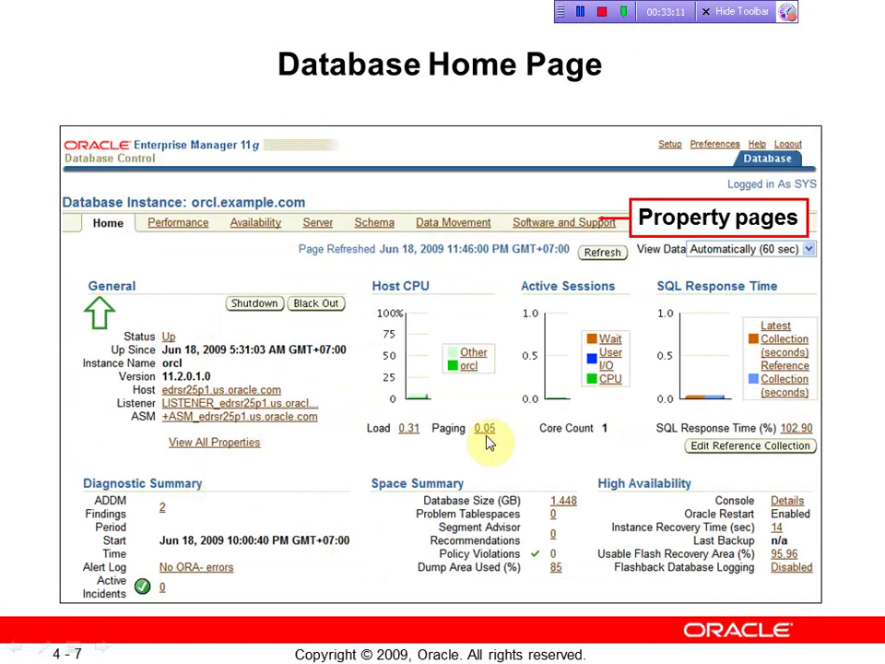
{"action": "key", "text": "Page_Up"}
{"action": "key", "text": "Page_Up"}
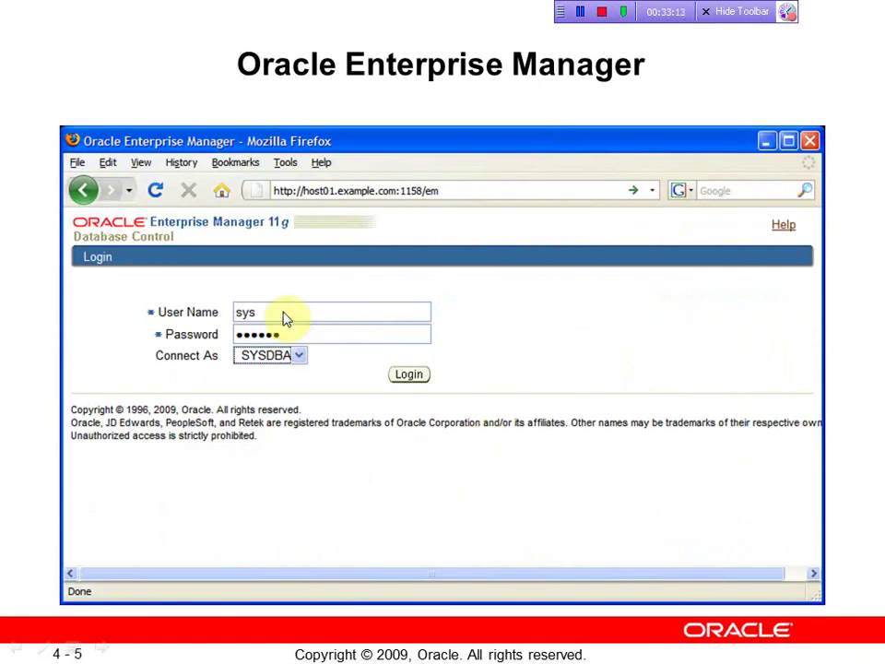
{"action": "left_click", "coordinate": [265, 361]}
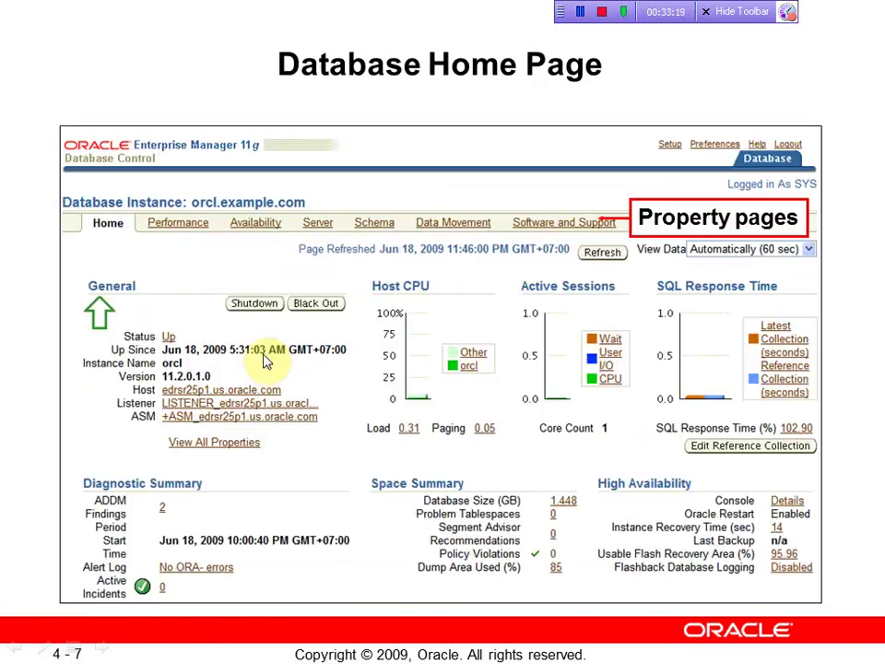
{"action": "key", "text": "Page_Up"}
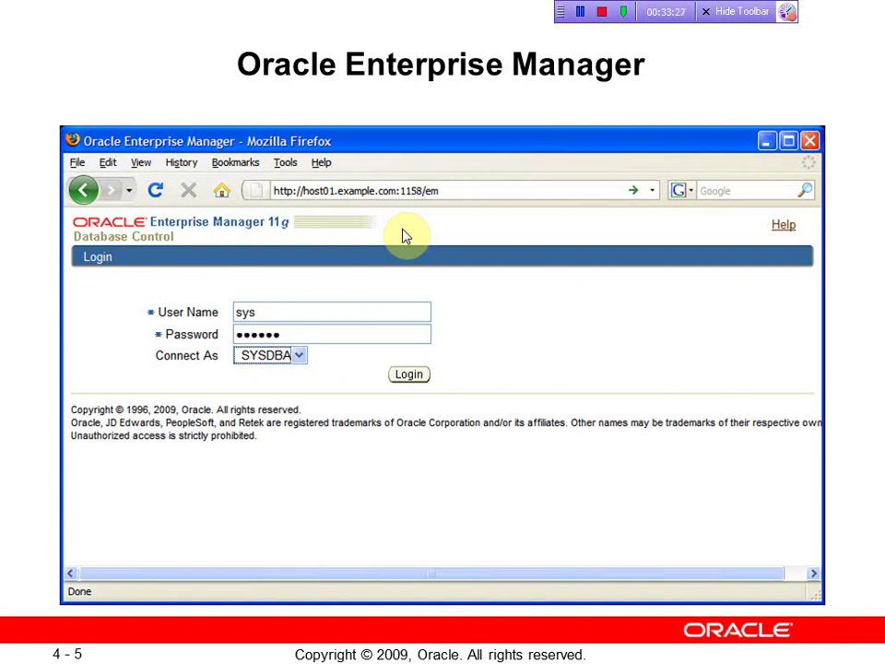
Advance the slideshow to slide 4-7, 'Database Home Page'
{"action": "key", "text": "Page_Down"}
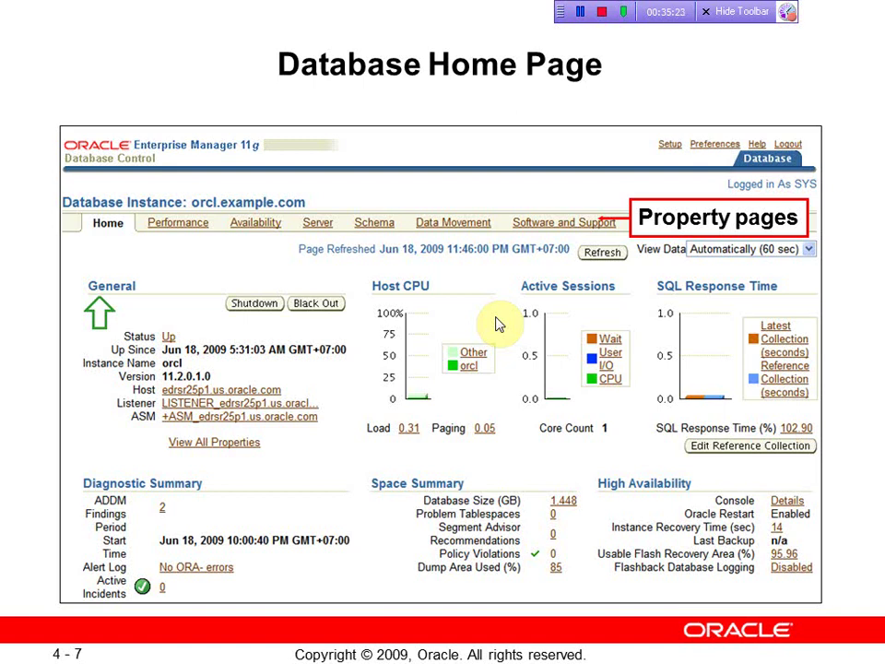
Switch from the slideshow to the Firefox window to check Enterprise Manager
{"action": "key", "text": "alt+Tab"}
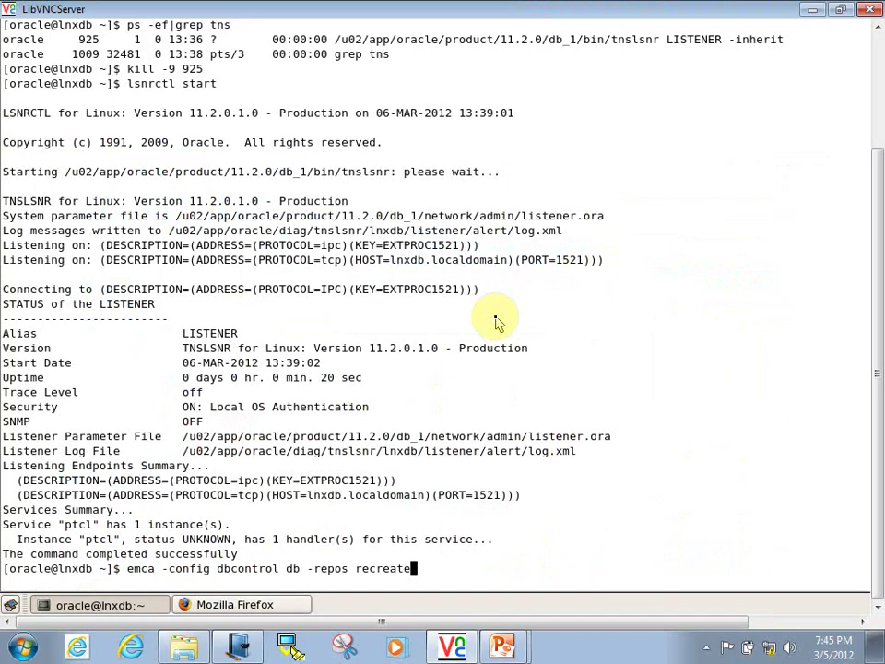
{"action": "left_click", "coordinate": [236, 605]}
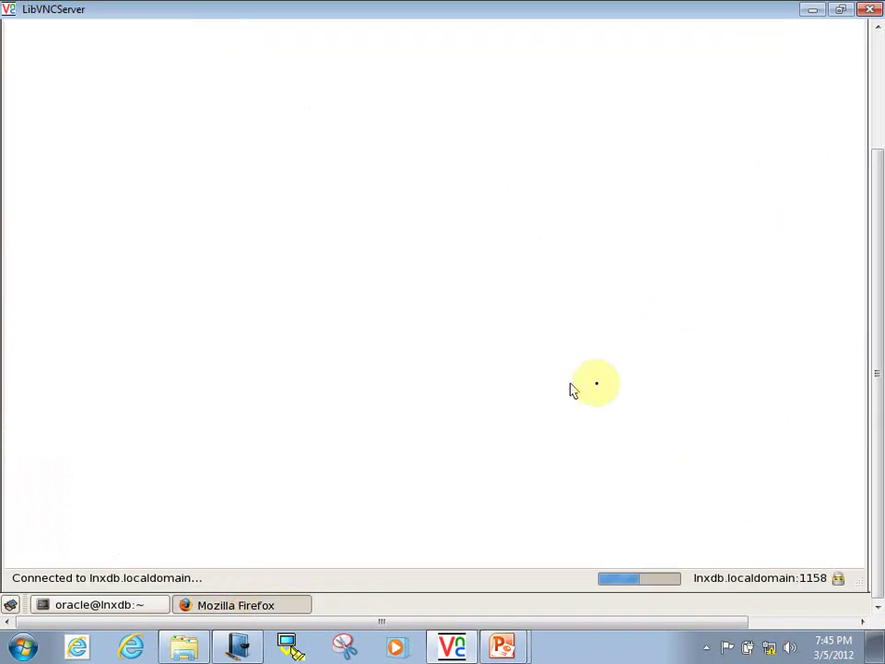
{"action": "left_click_drag", "start_coordinate": [877, 310], "coordinate": [870, 185]}
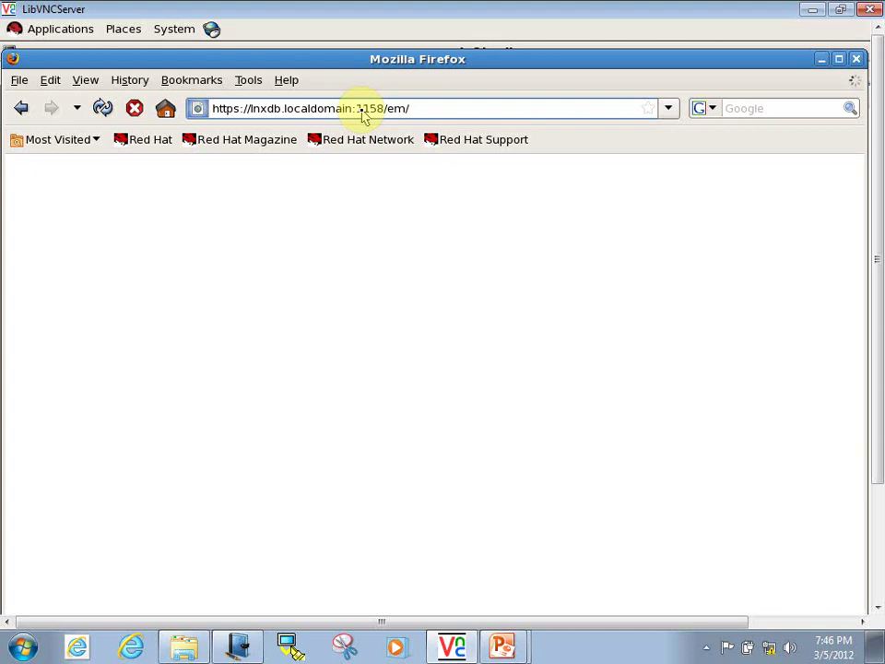
Return to the presentation and advance to slide 4-8, 'Other Oracle Tools'
{"action": "left_click", "coordinate": [498, 645]}
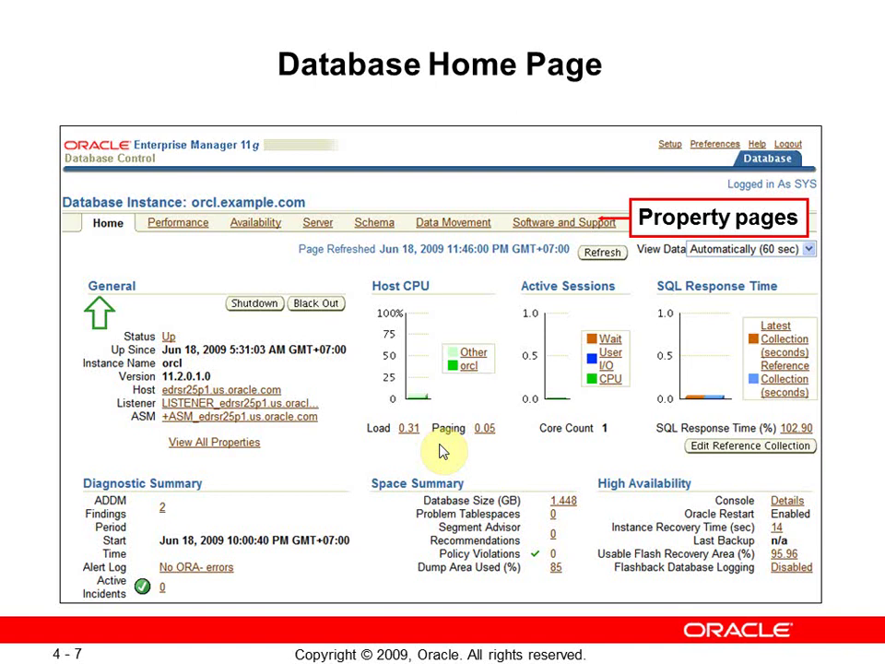
{"action": "left_click", "coordinate": [439, 451]}
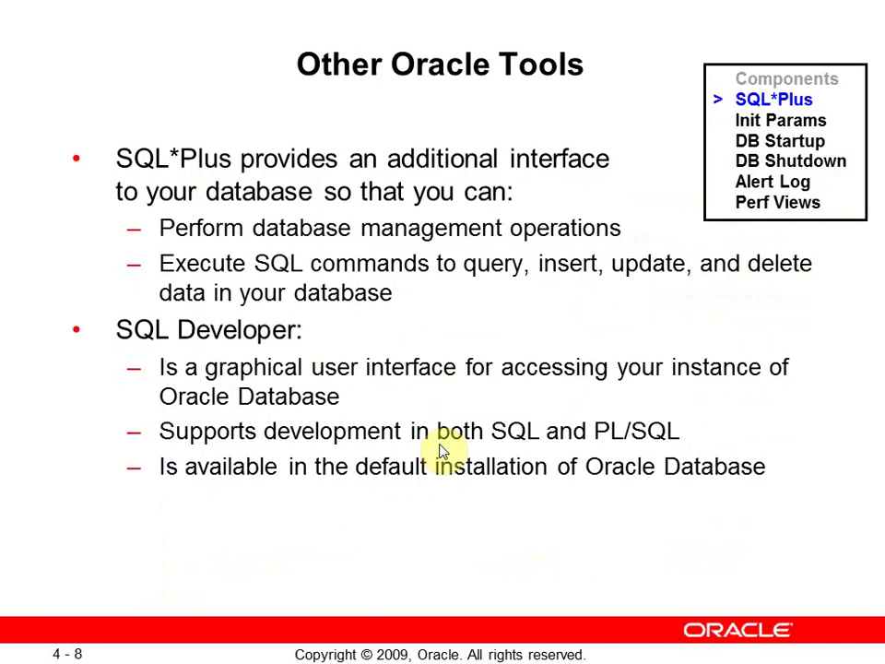
{"action": "key", "text": "Page_Up"}
{"action": "left_click", "coordinate": [440, 452]}
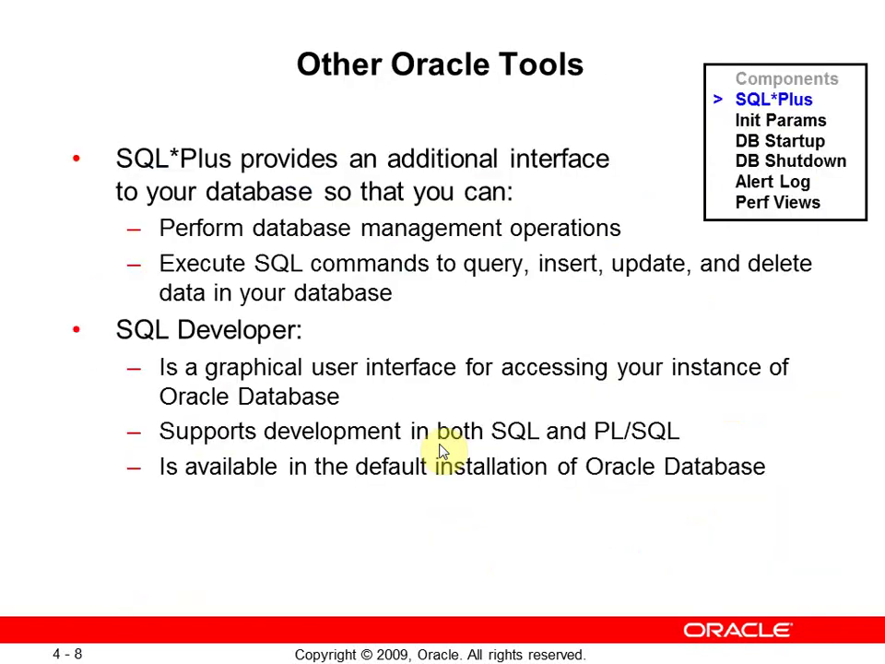
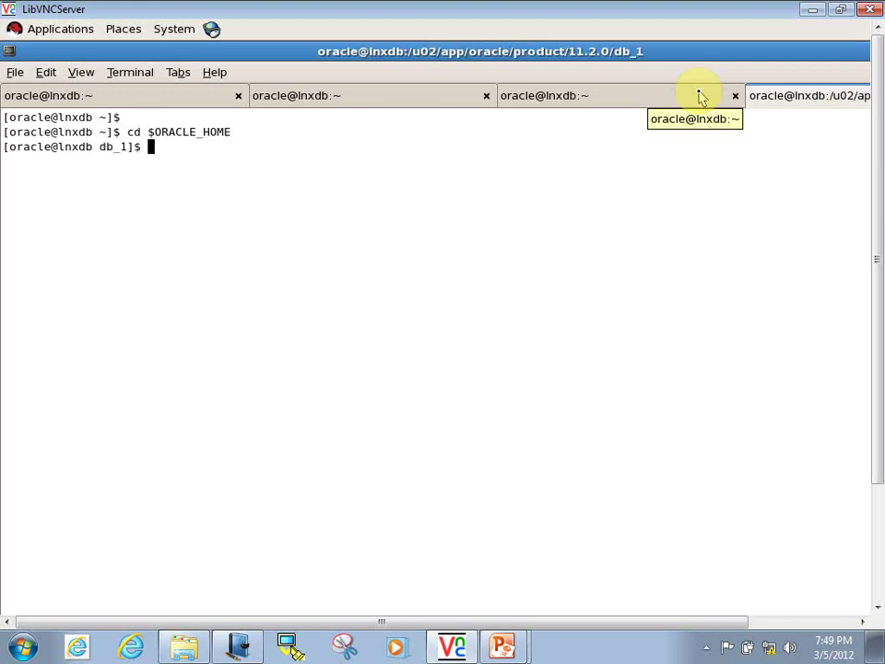
Change into the sqldeveloper folder under $ORACLE_HOME, list it and print its path
{"action": "type", "text": "cd sql"}
{"action": "key", "text": "Tab"}
{"action": "key", "text": "Return"}
{"action": "type", "text": "ll"}
{"action": "key", "text": "Return"}
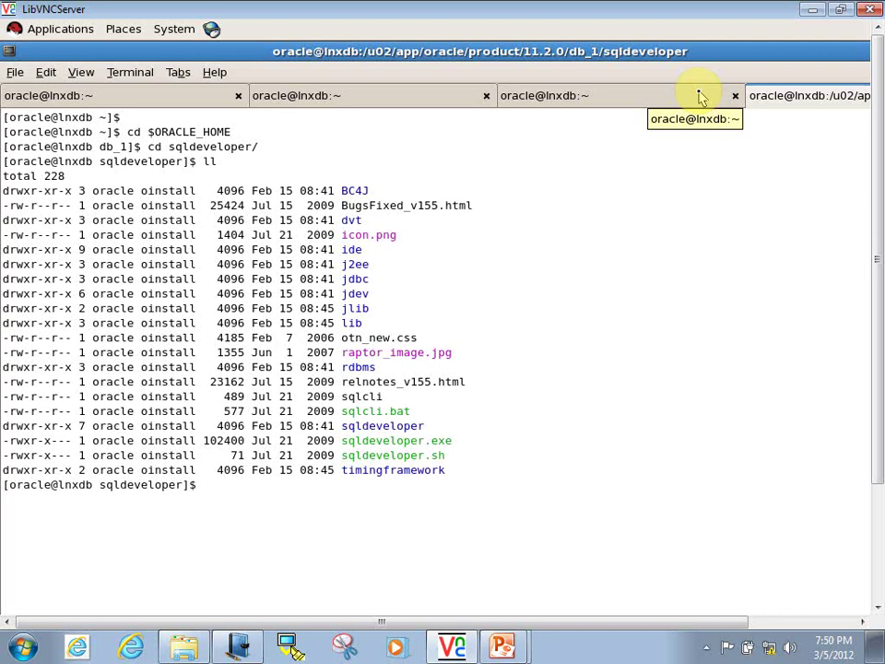
{"action": "type", "text": "pwd"}
{"action": "key", "text": "Return"}
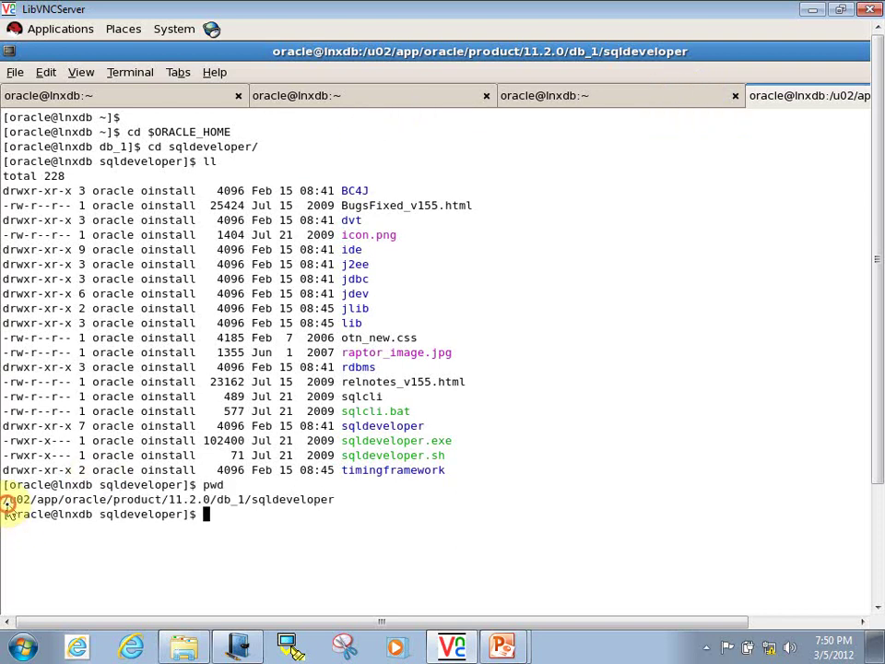
Point out sqldeveloper.exe and sqldeveloper.sh, then launch SQL Developer with ./sqldeveloper.sh
{"action": "left_click_drag", "start_coordinate": [6, 503], "coordinate": [329, 502]}
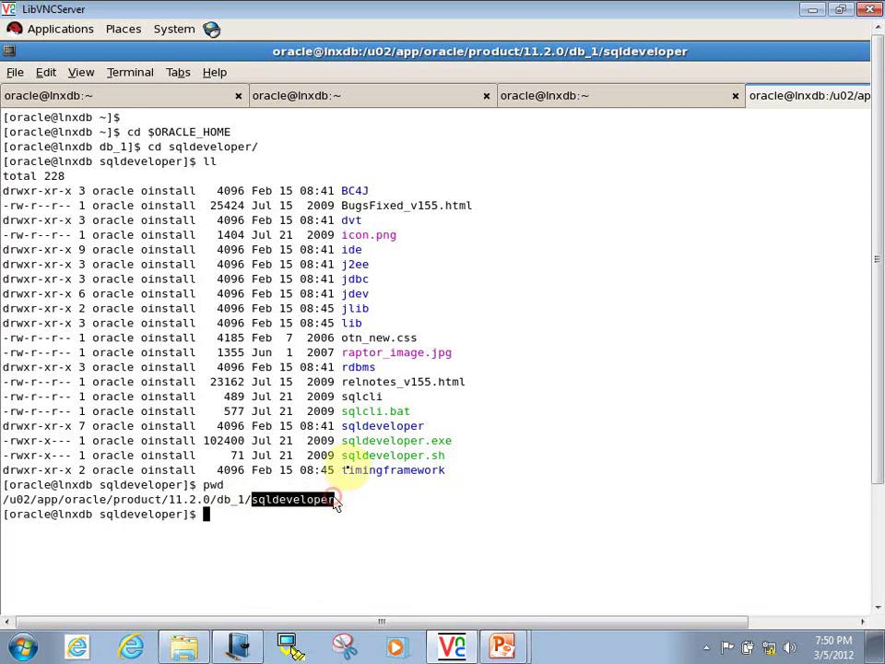
{"action": "double_click", "coordinate": [394, 440]}
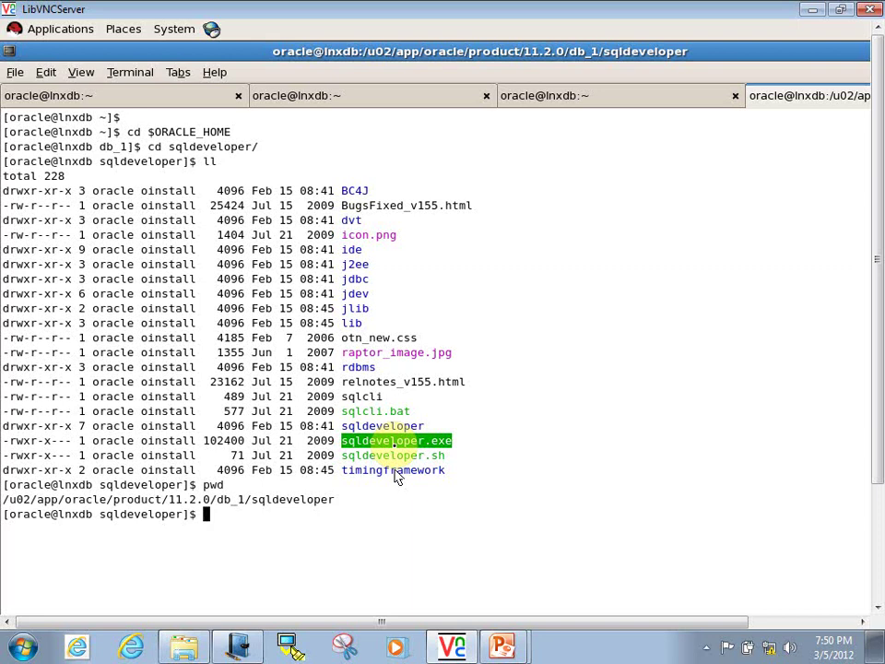
{"action": "double_click", "coordinate": [378, 455]}
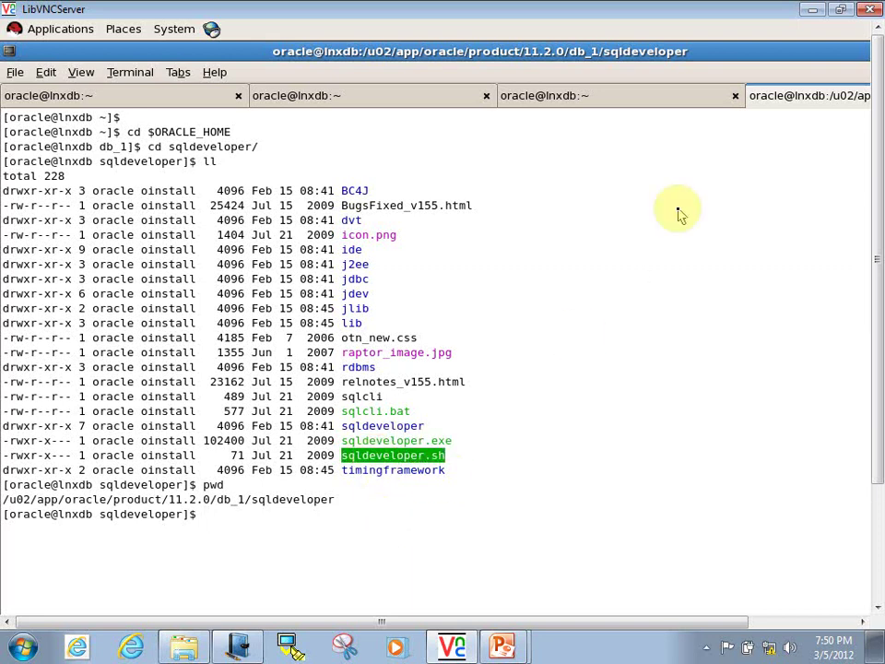
{"action": "type", "text": "./sqldeveloper."}
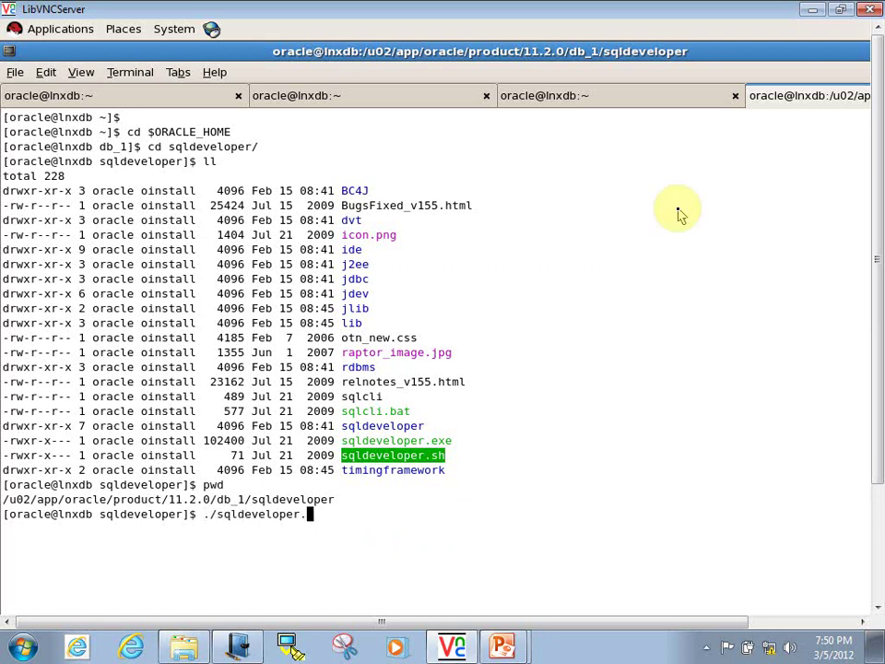
{"action": "type", "text": "sh"}
{"action": "key", "text": "Return"}
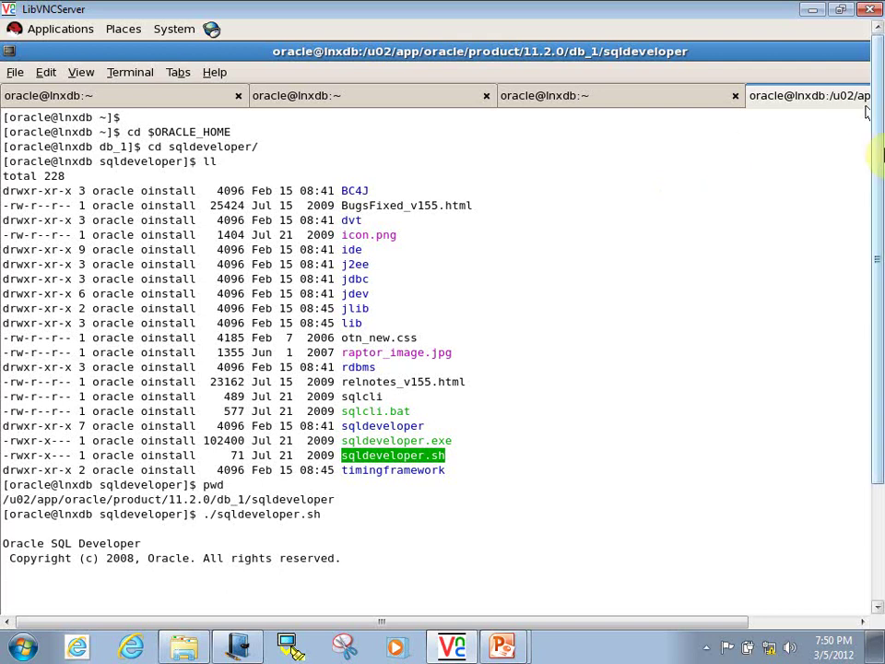
{"action": "left_click_drag", "start_coordinate": [878, 140], "coordinate": [878, 218]}
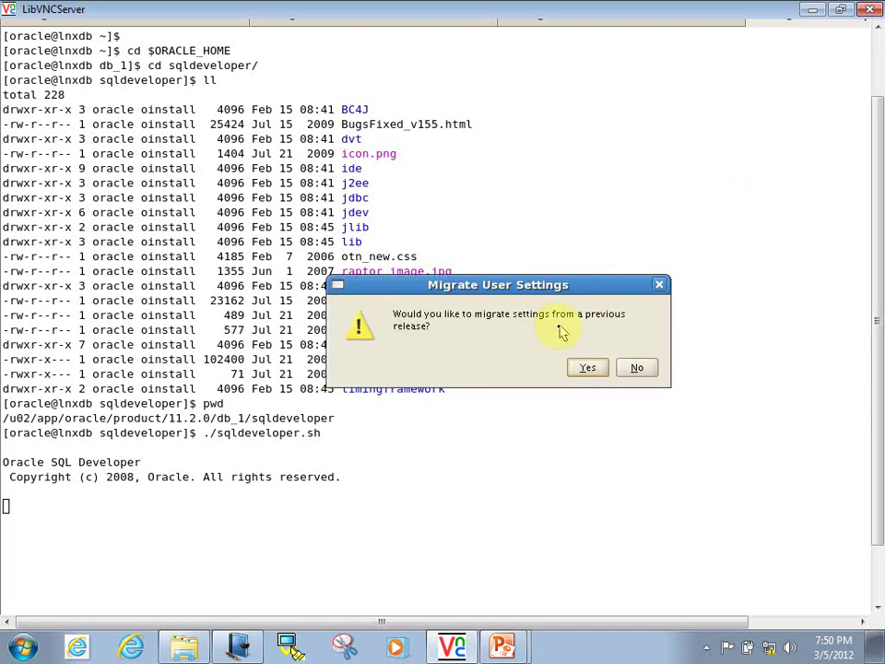
Decline settings migration, close the Tip of the Day, maximize the window and expand Connections
{"action": "left_click", "coordinate": [625, 368]}
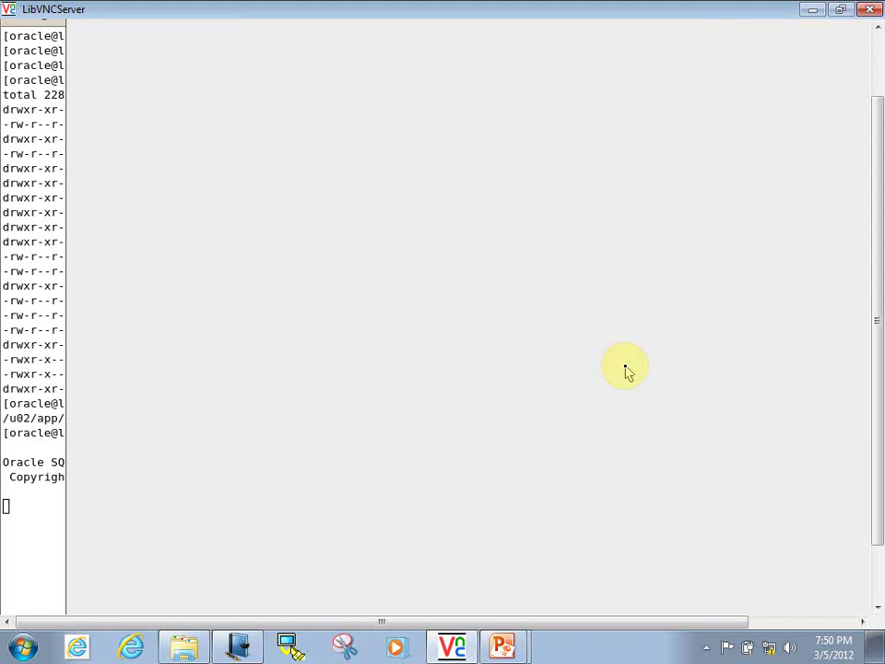
{"action": "scroll", "coordinate": [861, 203], "scroll_direction": "up", "scroll_amount": 2}
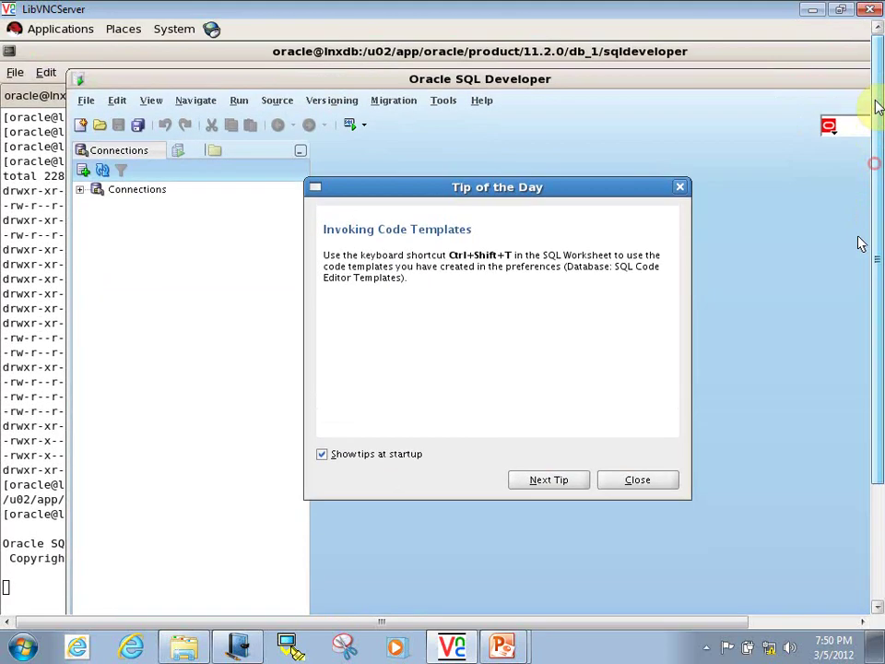
{"action": "left_click", "coordinate": [650, 479]}
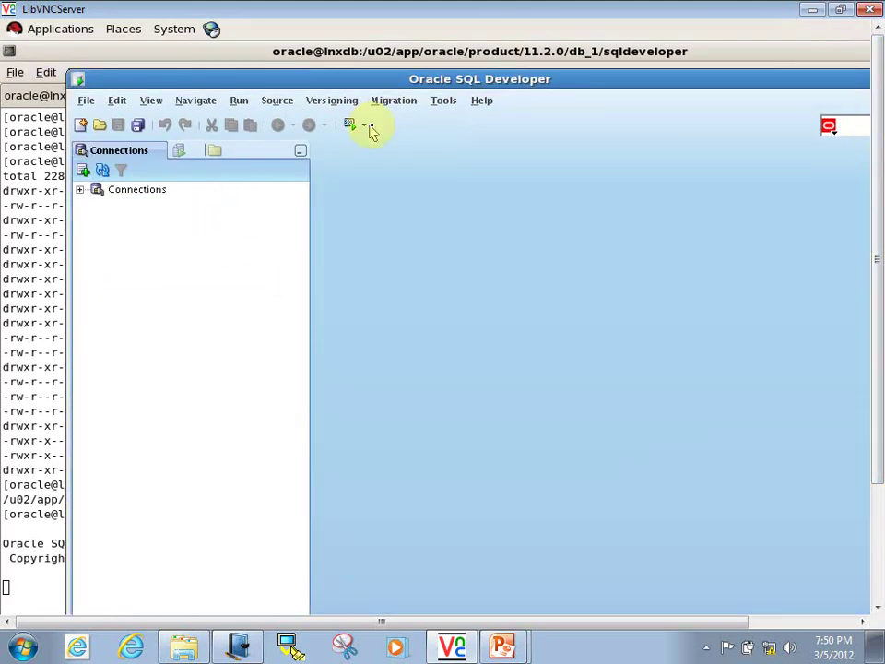
{"action": "double_click", "coordinate": [357, 79]}
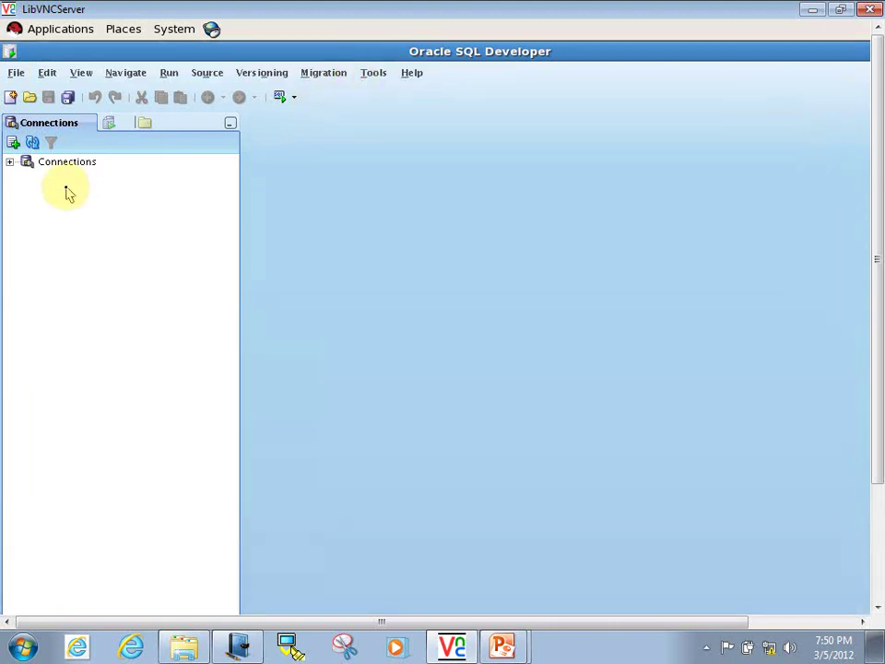
{"action": "left_click", "coordinate": [9, 163]}
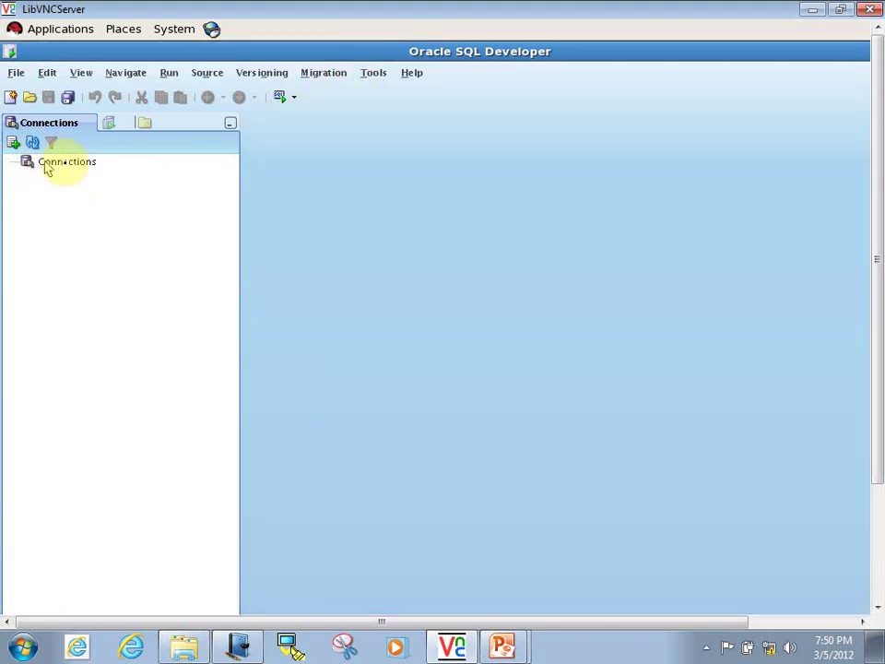
Name the new connection hruser for user hr with saved password, Basic type on localhost:1521
{"action": "left_click", "coordinate": [69, 163]}
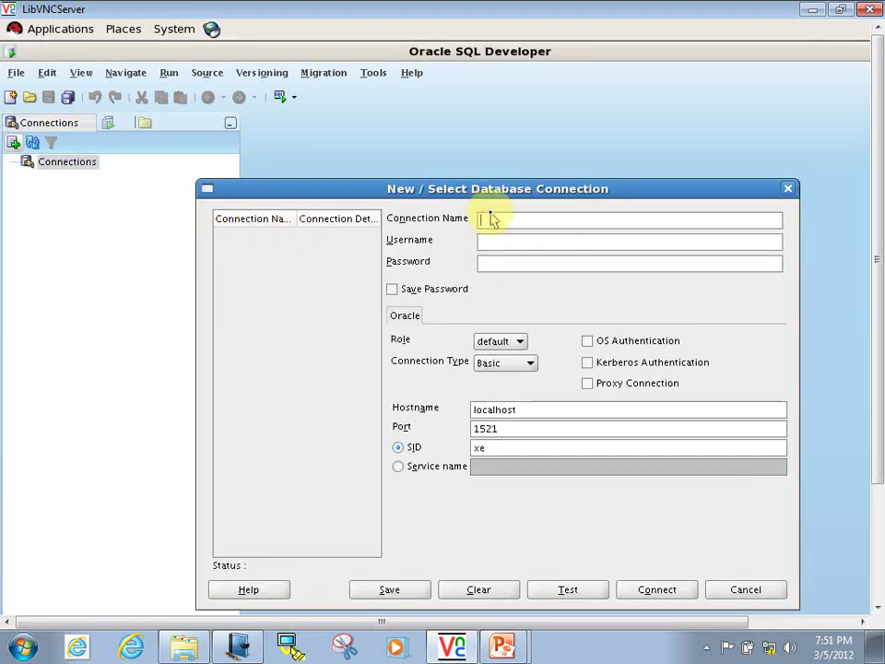
{"action": "left_click", "coordinate": [490, 219]}
{"action": "type", "text": "hr"}
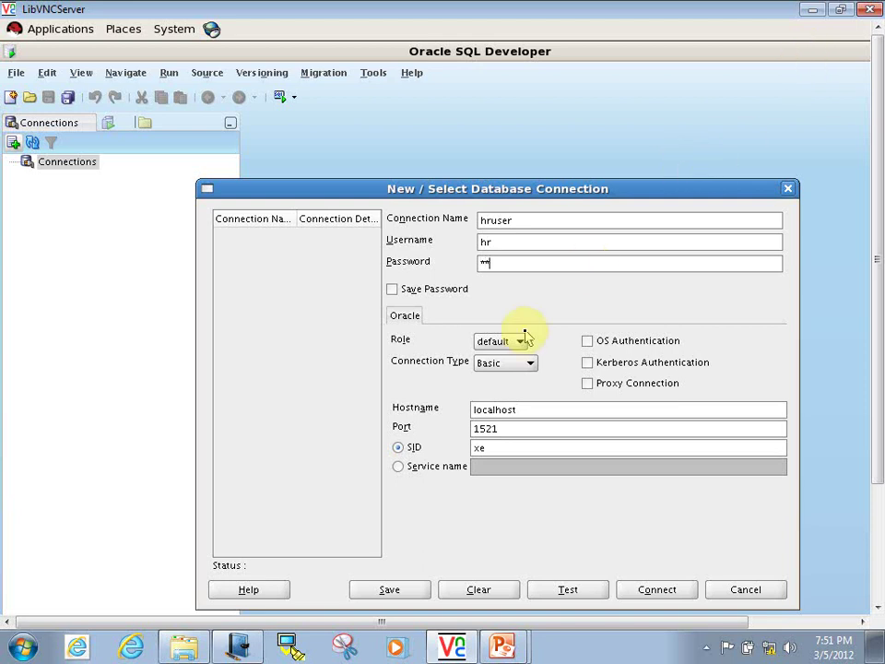
{"action": "left_click", "coordinate": [391, 290]}
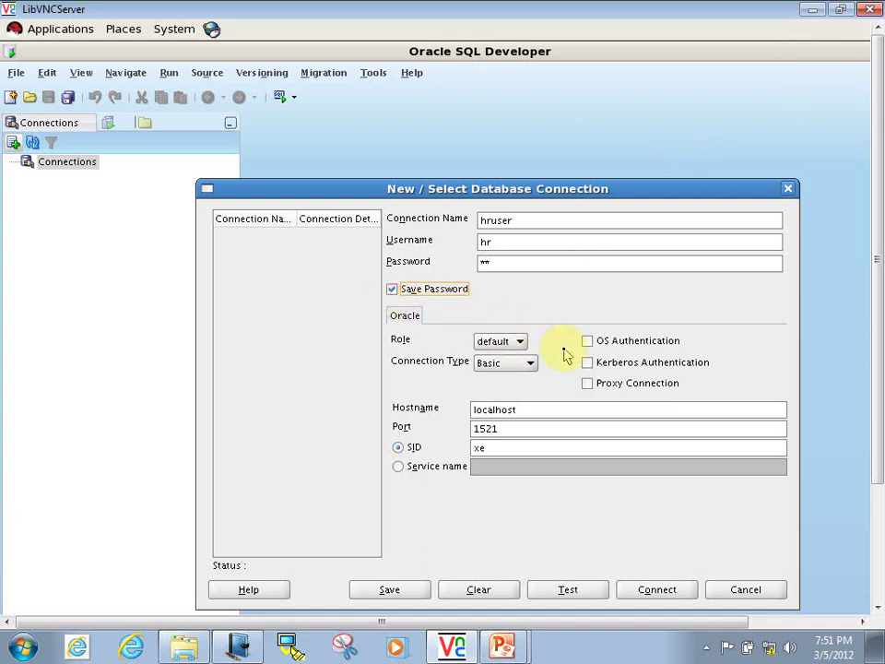
{"action": "left_click", "coordinate": [517, 364]}
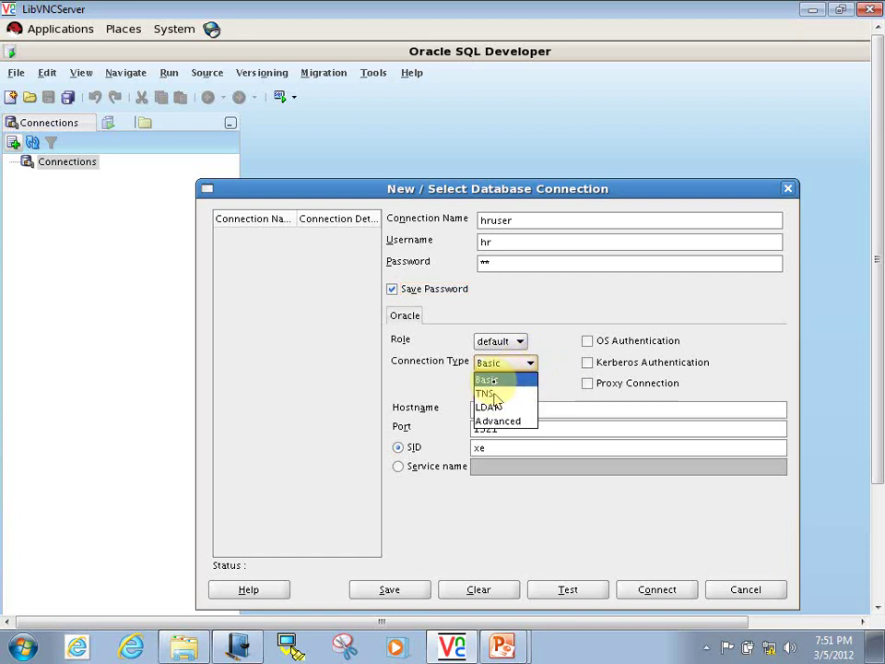
{"action": "left_click", "coordinate": [567, 372]}
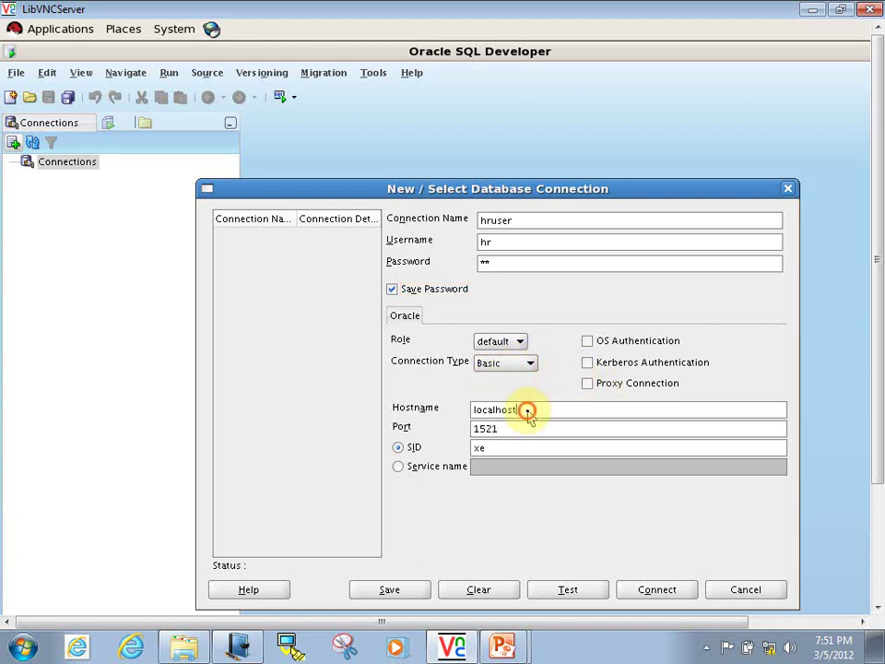
{"action": "left_click_drag", "start_coordinate": [528, 408], "coordinate": [458, 417]}
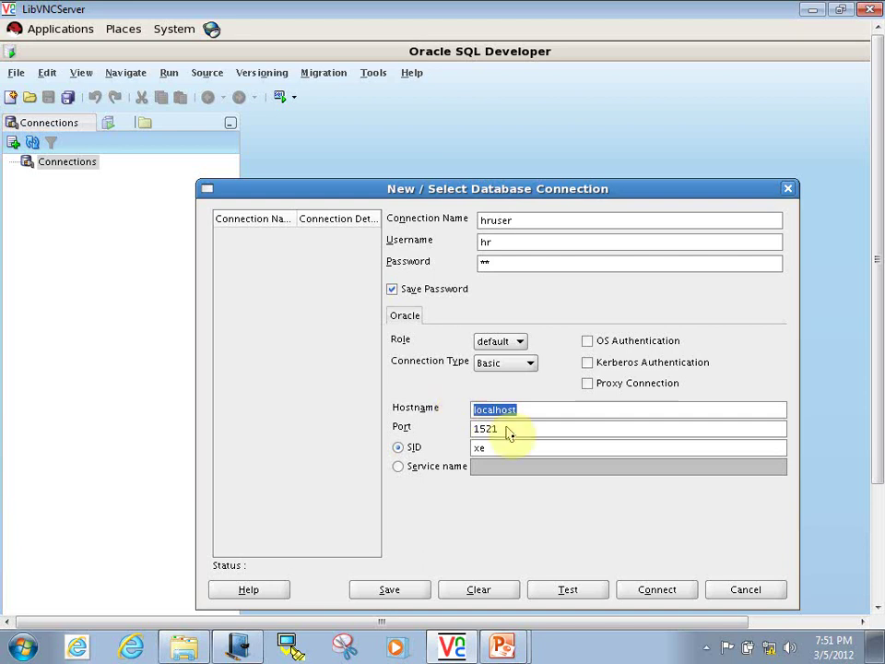
{"action": "left_click_drag", "start_coordinate": [499, 429], "coordinate": [474, 449]}
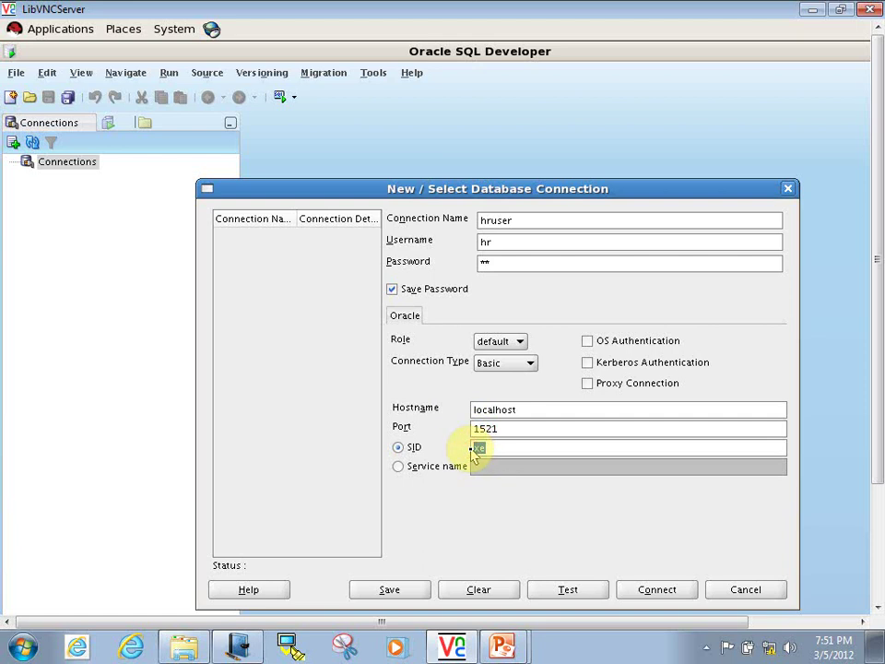
Try the TNS type, return to Basic, replace SID xe with ptcl and test the connection
{"action": "left_click", "coordinate": [512, 362]}
{"action": "left_click", "coordinate": [498, 393]}
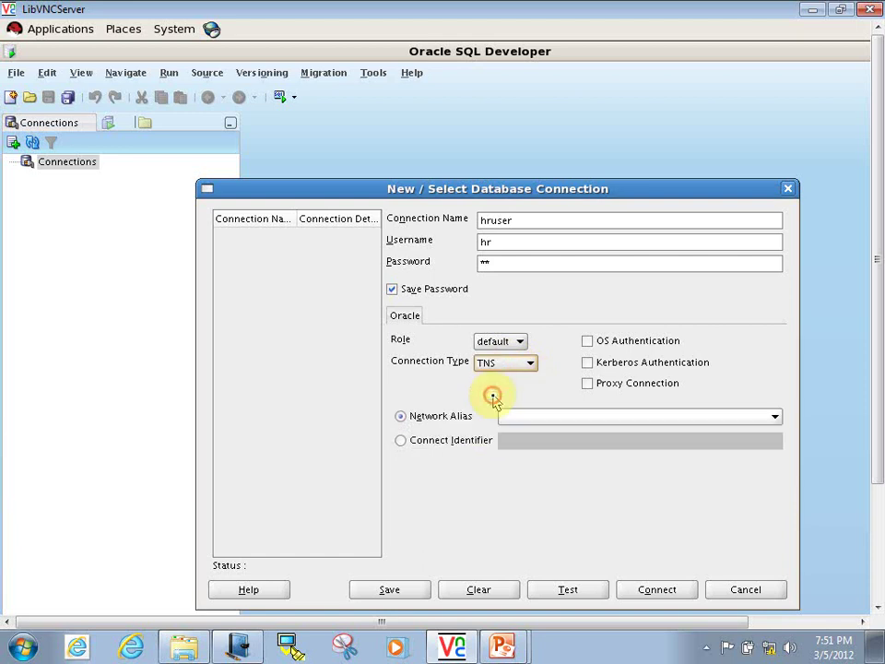
{"action": "left_click", "coordinate": [537, 414]}
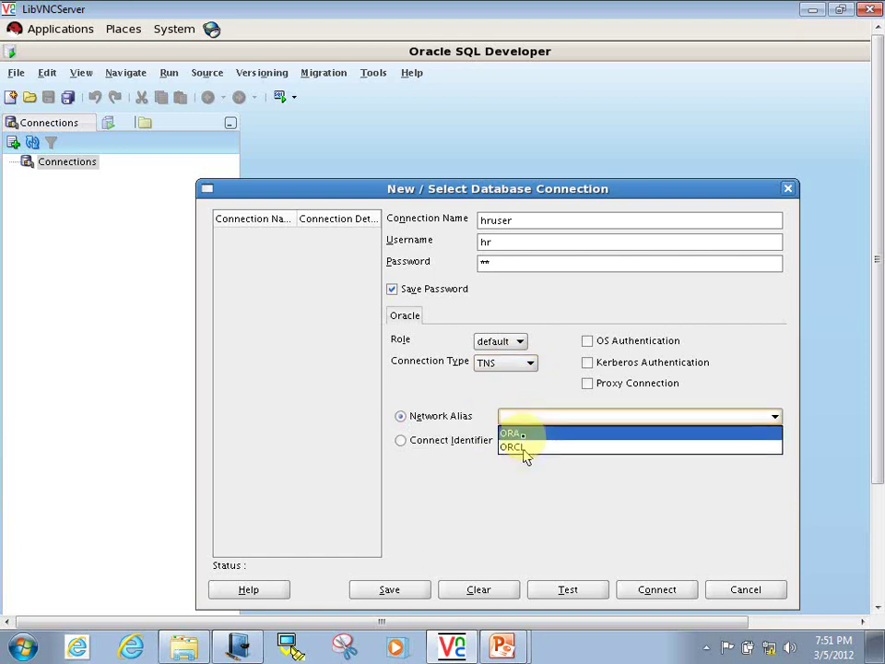
{"action": "left_click", "coordinate": [505, 362]}
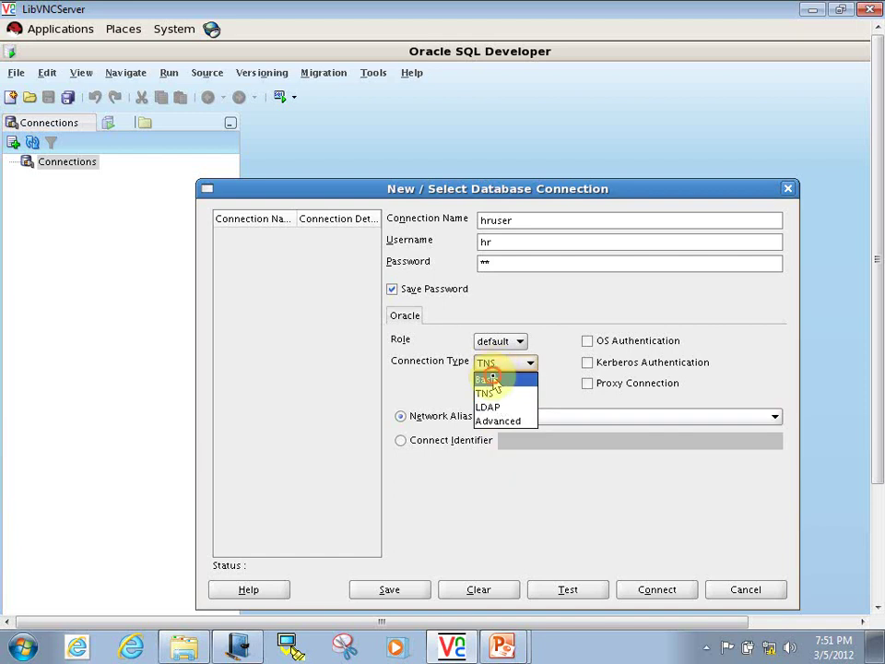
{"action": "left_click", "coordinate": [490, 379]}
{"action": "double_click", "coordinate": [498, 451]}
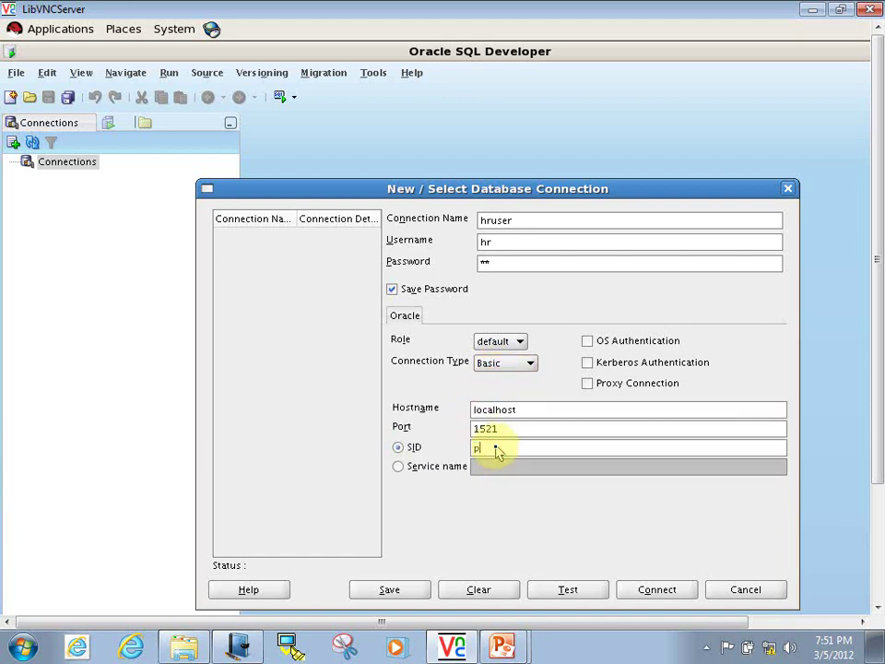
{"action": "left_click", "coordinate": [578, 593]}
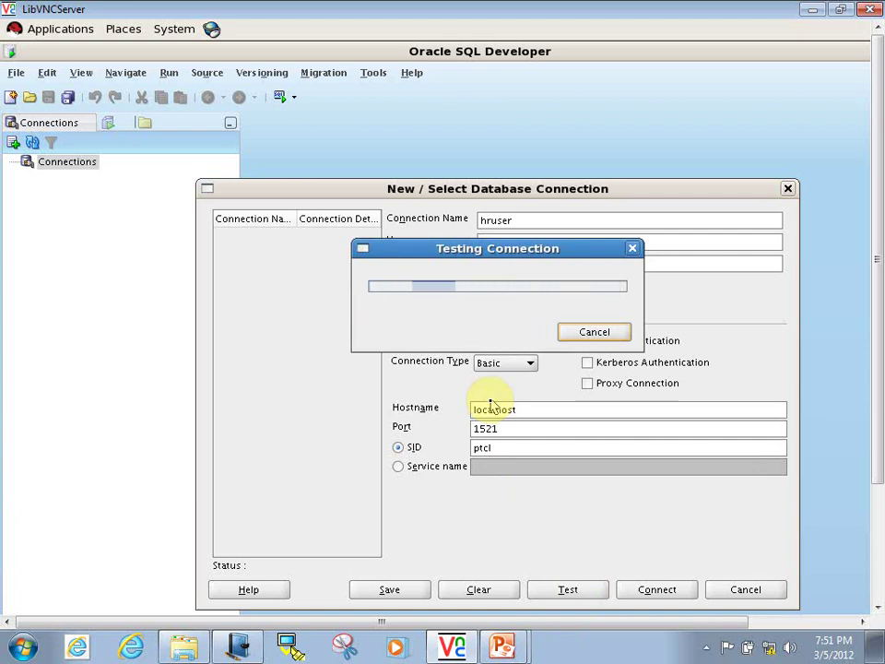
{"action": "left_click_drag", "start_coordinate": [874, 223], "coordinate": [877, 355]}
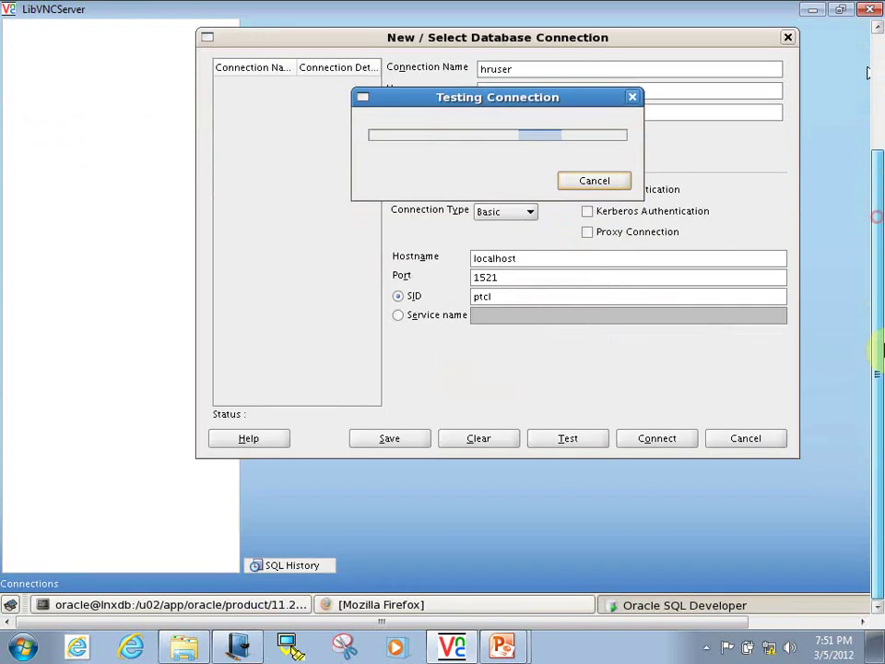
Move to $ORACLE_BASE and into its diag folder, listing each directory
{"action": "left_click", "coordinate": [180, 604]}
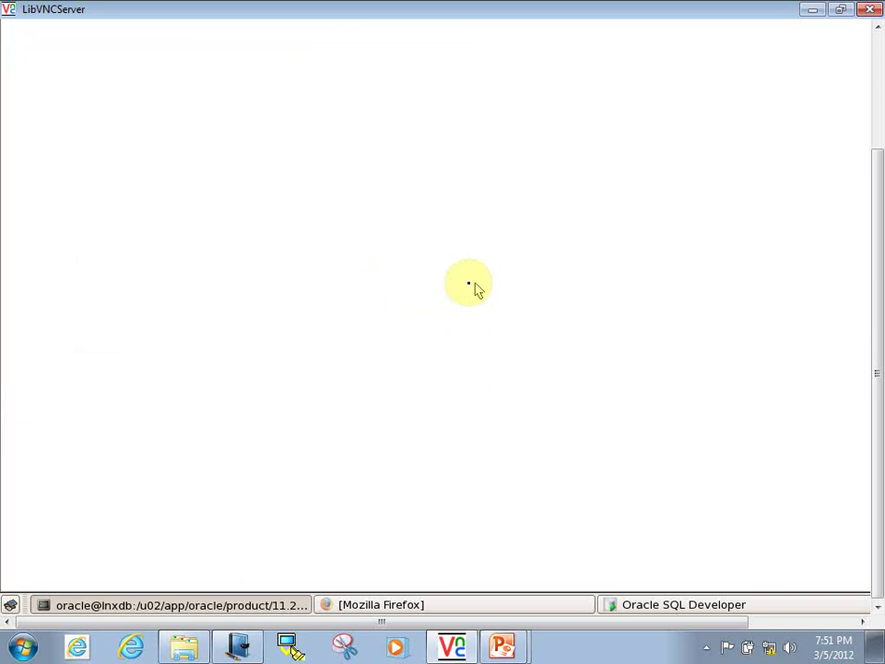
{"action": "key", "text": "Return"}
{"action": "key", "text": "Return"}
{"action": "key", "text": "Return"}
{"action": "key", "text": "Return"}
{"action": "key", "text": "Return"}
{"action": "key", "text": "Return"}
{"action": "type", "text": "cd "}
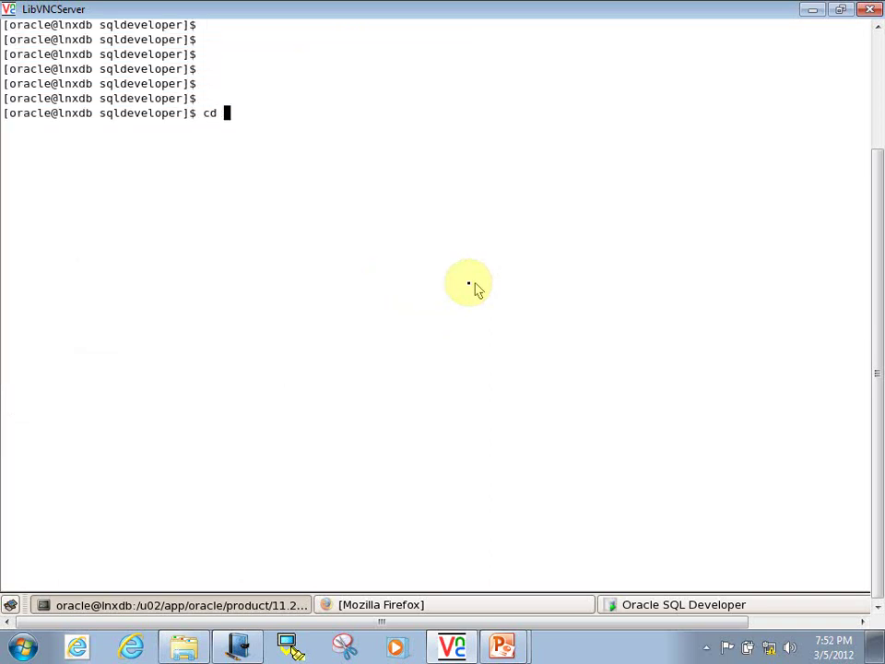
{"action": "type", "text": "$ORACLE_BASE"}
{"action": "key", "text": "Return"}
{"action": "type", "text": "ll"}
{"action": "key", "text": "Return"}
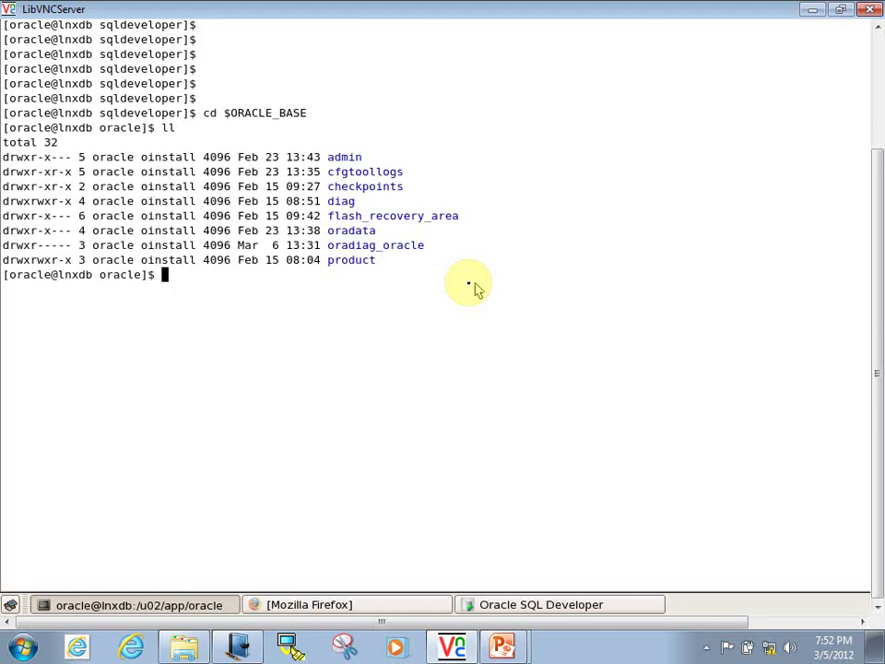
{"action": "type", "text": "cd di"}
{"action": "key", "text": "Tab"}
{"action": "key", "text": "Return"}
{"action": "type", "text": "ll"}
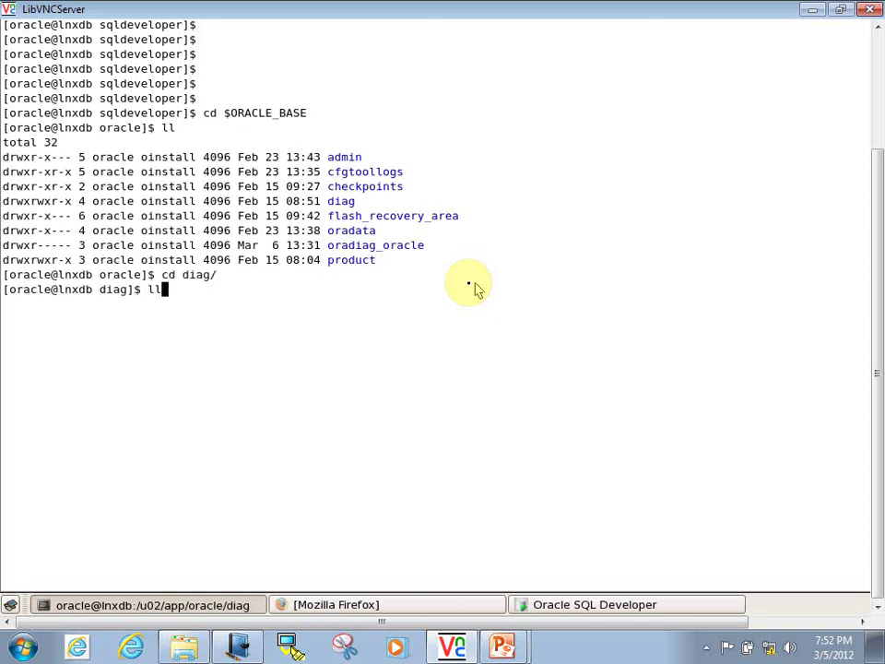
{"action": "key", "text": "Return"}
Descend through tnslsnr, lnxdb and listener, listing the contents at each level
{"action": "type", "text": "cd tns"}
{"action": "key", "text": "Tab"}
{"action": "key", "text": "Return"}
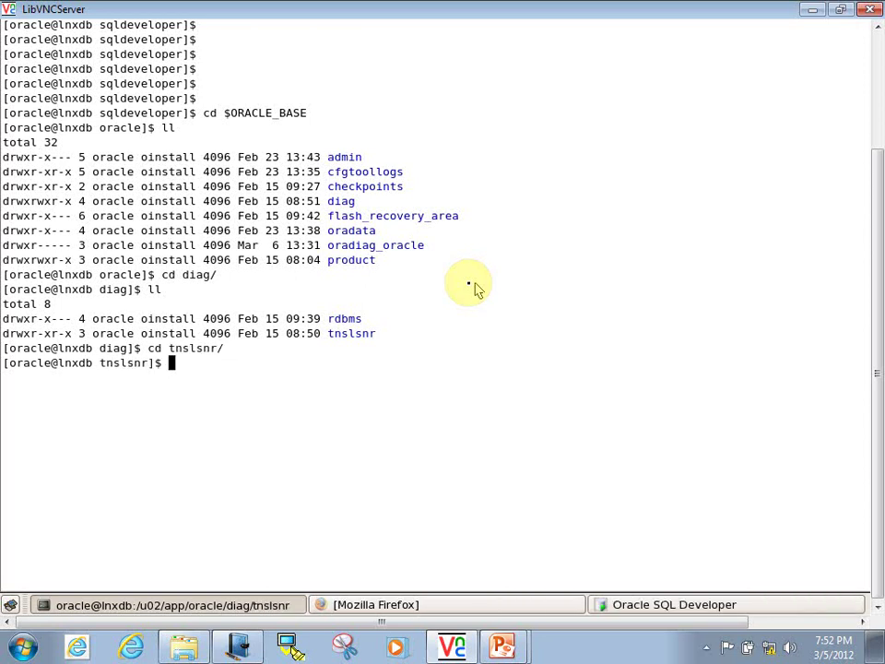
{"action": "type", "text": "ll"}
{"action": "key", "text": "Return"}
{"action": "type", "text": "cd l"}
{"action": "key", "text": "Tab"}
{"action": "key", "text": "Return"}
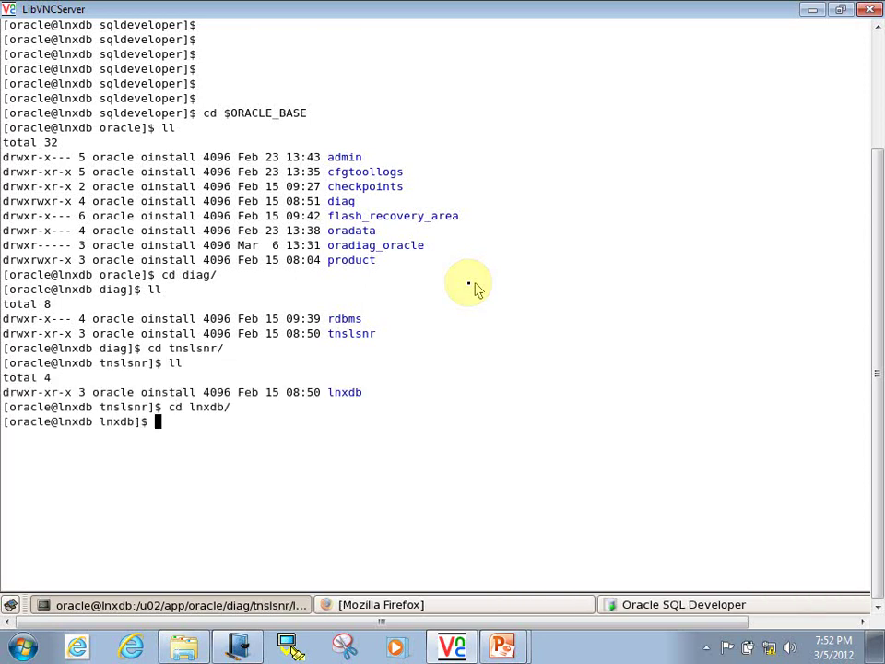
{"action": "type", "text": "ll"}
{"action": "key", "text": "Return"}
{"action": "type", "text": "cd l"}
{"action": "key", "text": "Tab"}
{"action": "key", "text": "Return"}
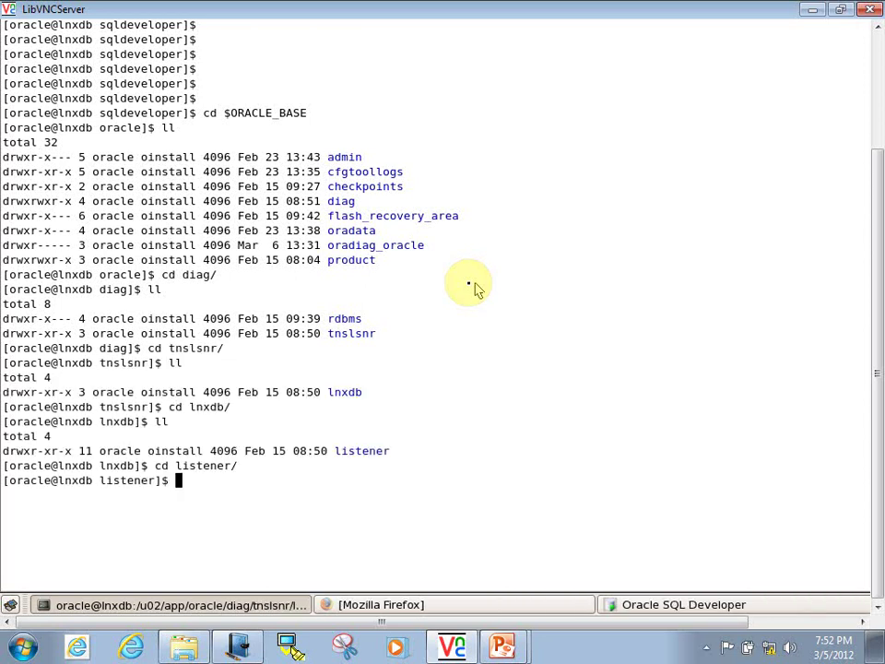
{"action": "type", "text": "ll"}
{"action": "key", "text": "Return"}
Enter the trace folder, list listener.log and start typing tail -30 lis
{"action": "type", "text": "cd log"}
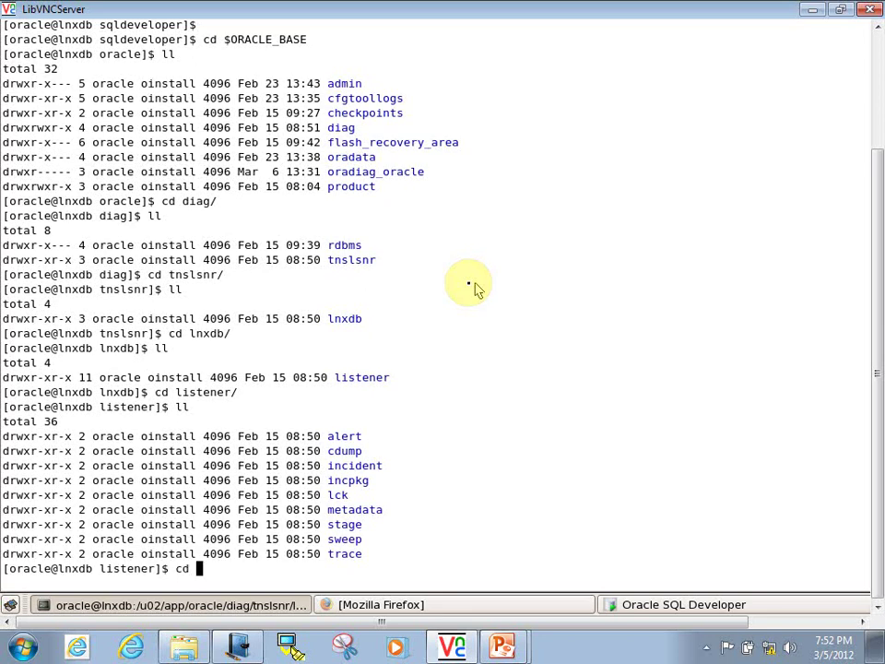
{"action": "key", "text": "BackSpace"}
{"action": "key", "text": "BackSpace"}
{"action": "type", "text": "trace/"}
{"action": "key", "text": "Return"}
{"action": "type", "text": "ll"}
{"action": "key", "text": "Return"}
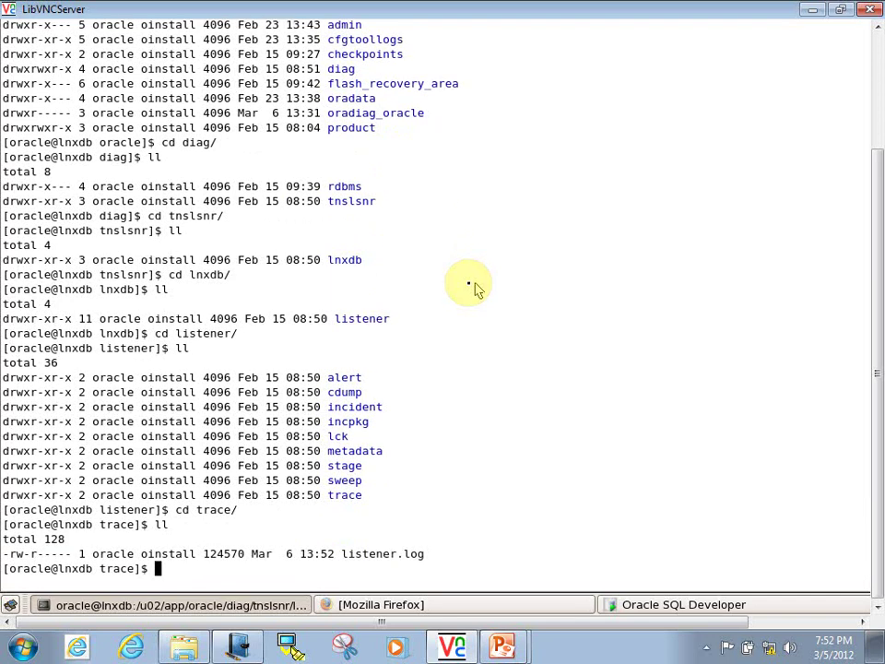
{"action": "type", "text": "tail -30 lis"}
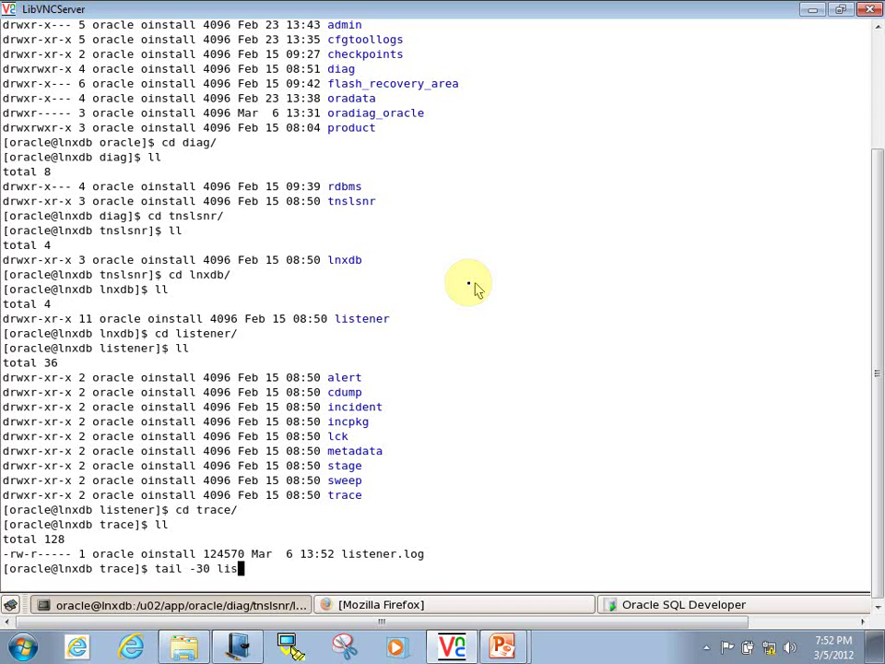
Show the last 30 lines of listener.log
{"action": "key", "text": "Tab"}
{"action": "key", "text": "Return"}
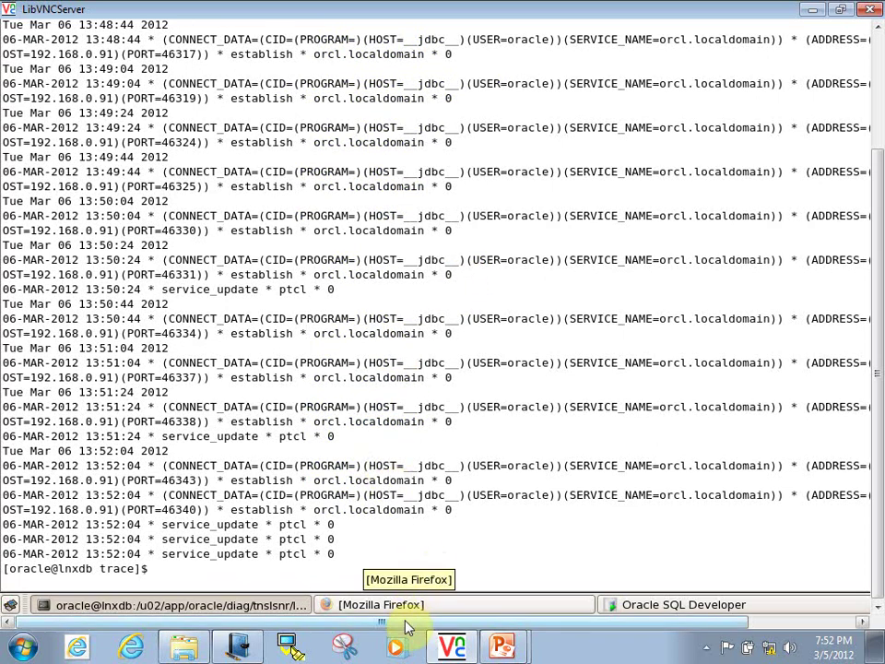
{"action": "left_click_drag", "start_coordinate": [391, 627], "coordinate": [366, 653]}
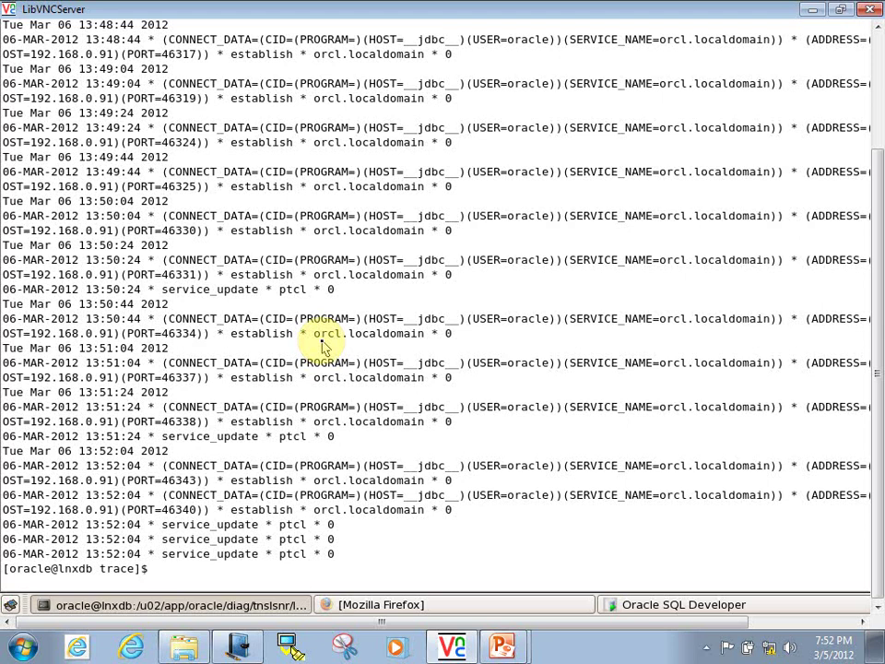
Page through all of listener.log with more, highlighting the recent 13:51 connection entries
{"action": "type", "text": "more listener.log"}
{"action": "key", "text": "Return"}
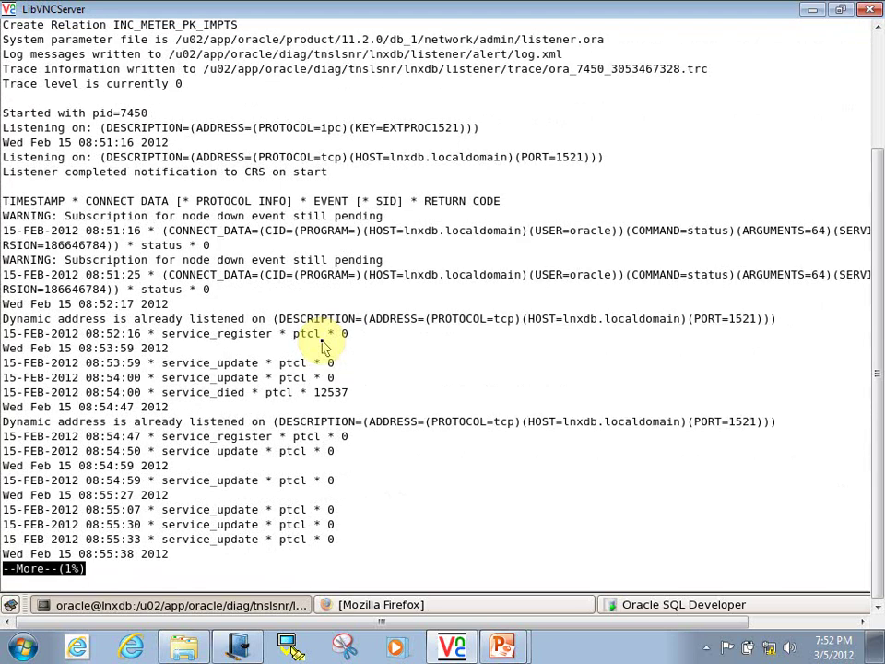
{"action": "key", "text": "space"}
{"action": "key", "text": "space"}
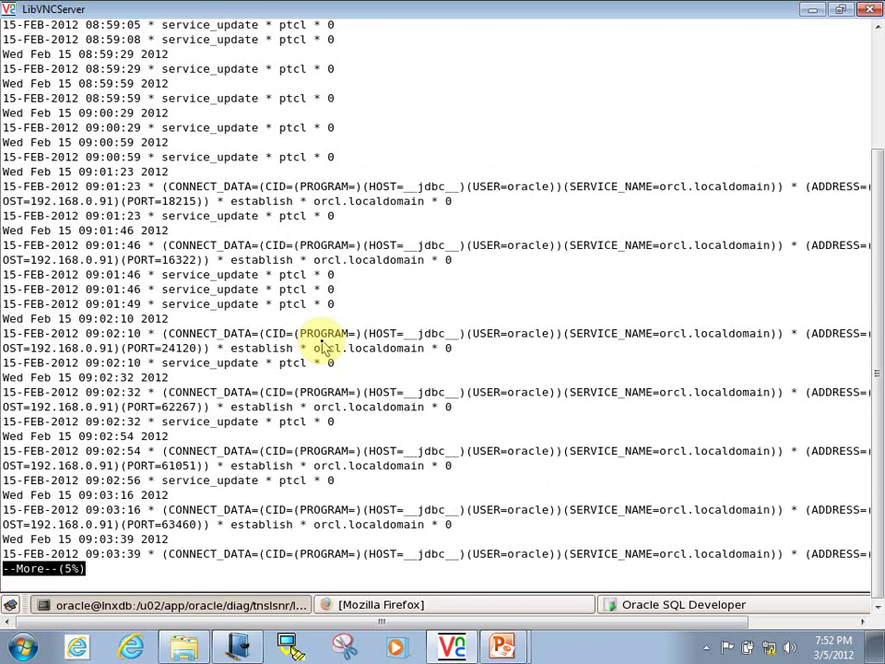
{"action": "key", "text": "space"}
{"action": "key", "text": "space"}
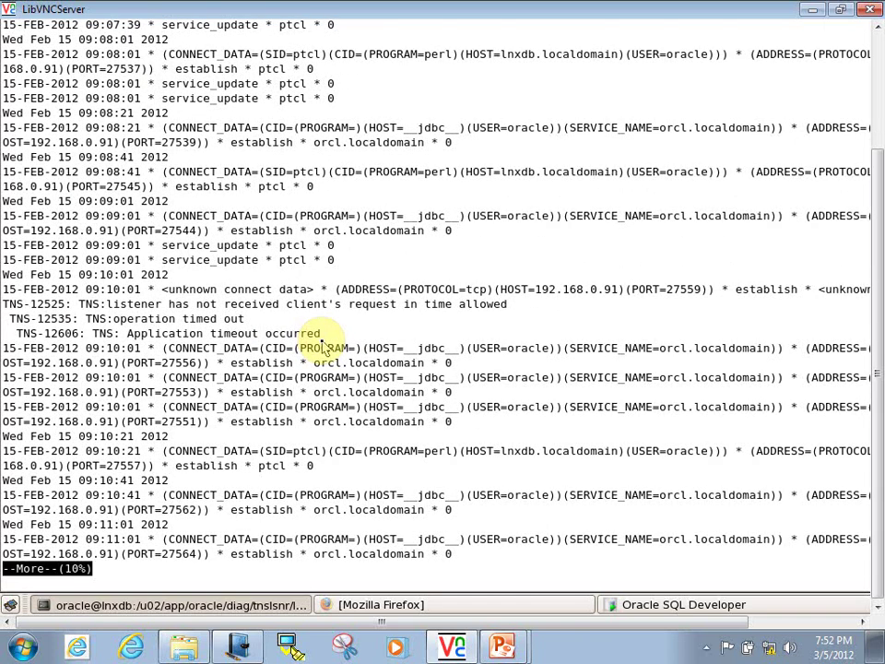
{"action": "key", "text": "space"}
{"action": "key", "text": "space"}
{"action": "key", "text": "space"}
{"action": "key", "text": "space"}
{"action": "key", "text": "space"}
{"action": "key", "text": "space"}
{"action": "key", "text": "space"}
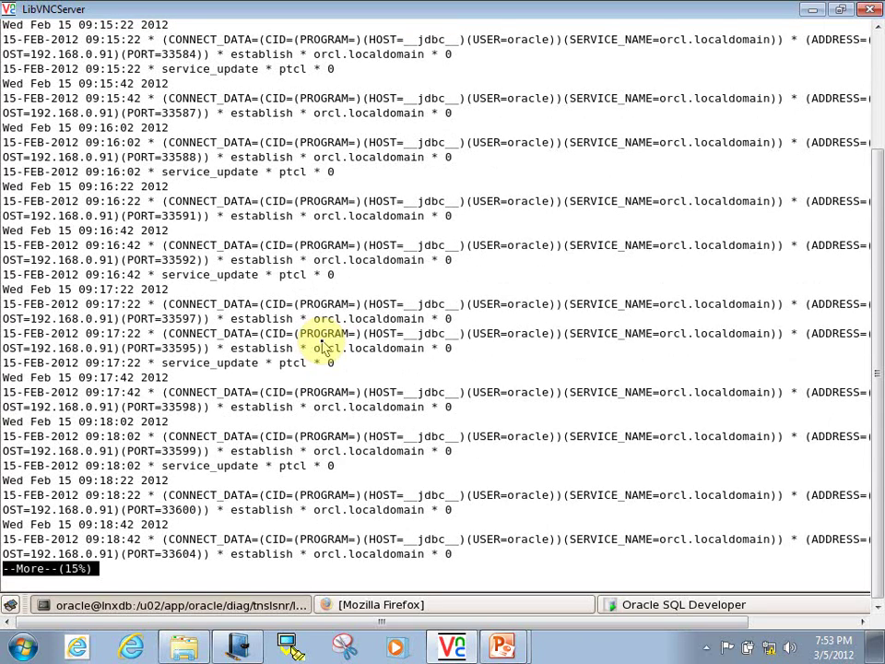
{"action": "key", "text": "space"}
{"action": "key", "text": "space"}
{"action": "key", "text": "space"}
{"action": "key", "text": "space"}
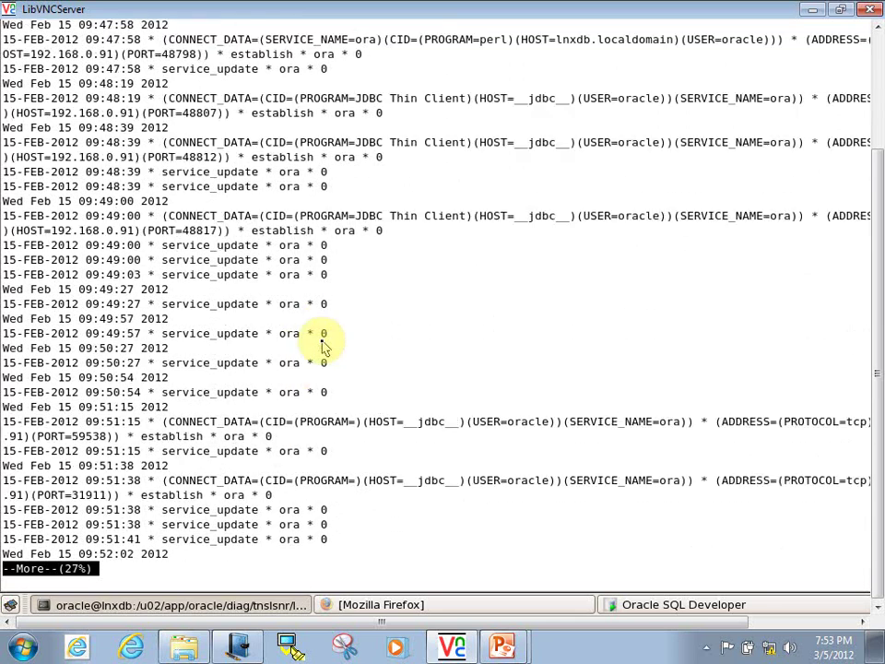
{"action": "key", "text": "space"}
{"action": "key", "text": "space"}
{"action": "key", "text": "space"}
{"action": "key", "text": "space"}
{"action": "key", "text": "space"}
{"action": "key", "text": "space"}
{"action": "key", "text": "space"}
{"action": "key", "text": "space"}
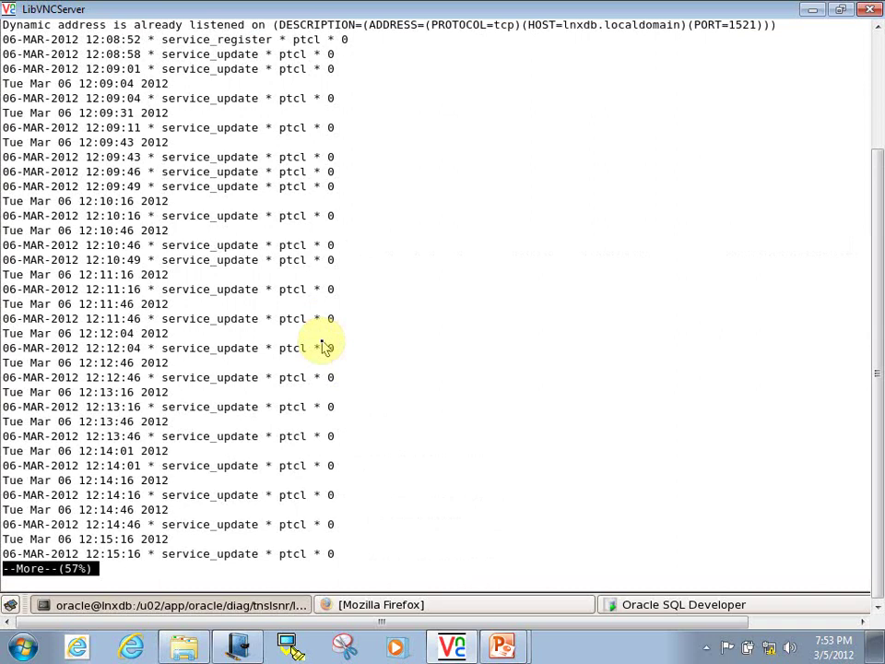
{"action": "key", "text": "space"}
{"action": "key", "text": "space"}
{"action": "key", "text": "space"}
{"action": "key", "text": "space"}
{"action": "key", "text": "space"}
{"action": "key", "text": "space"}
{"action": "key", "text": "space"}
{"action": "key", "text": "space"}
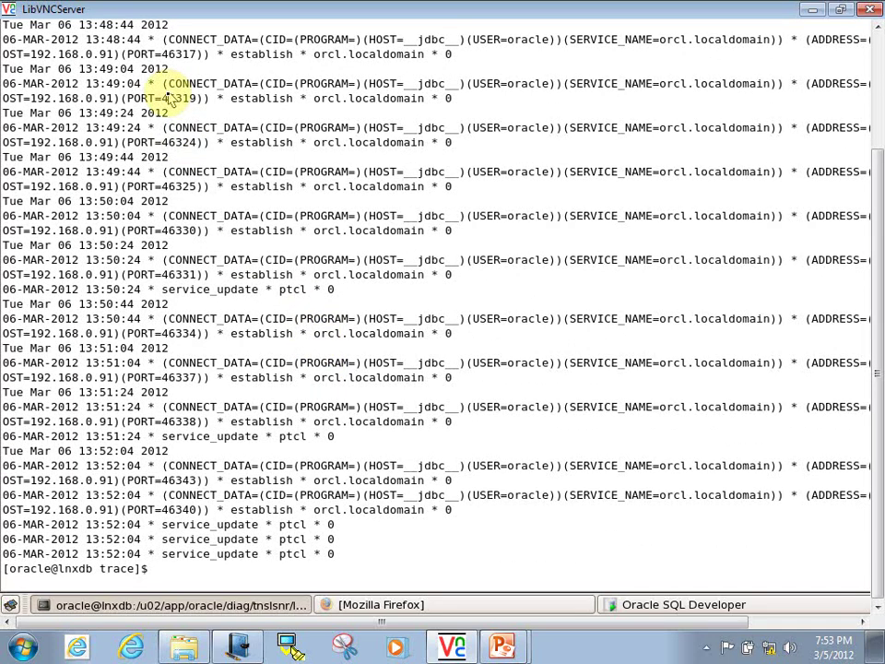
{"action": "left_click_drag", "start_coordinate": [233, 186], "coordinate": [398, 291]}
{"action": "left_click_drag", "start_coordinate": [415, 362], "coordinate": [441, 441]}
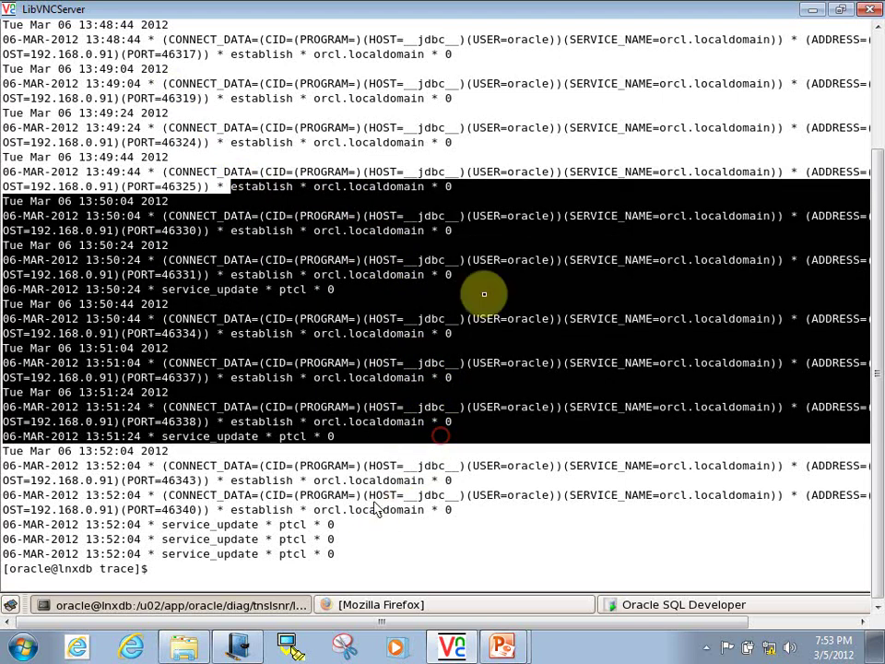
{"action": "left_click", "coordinate": [635, 610]}
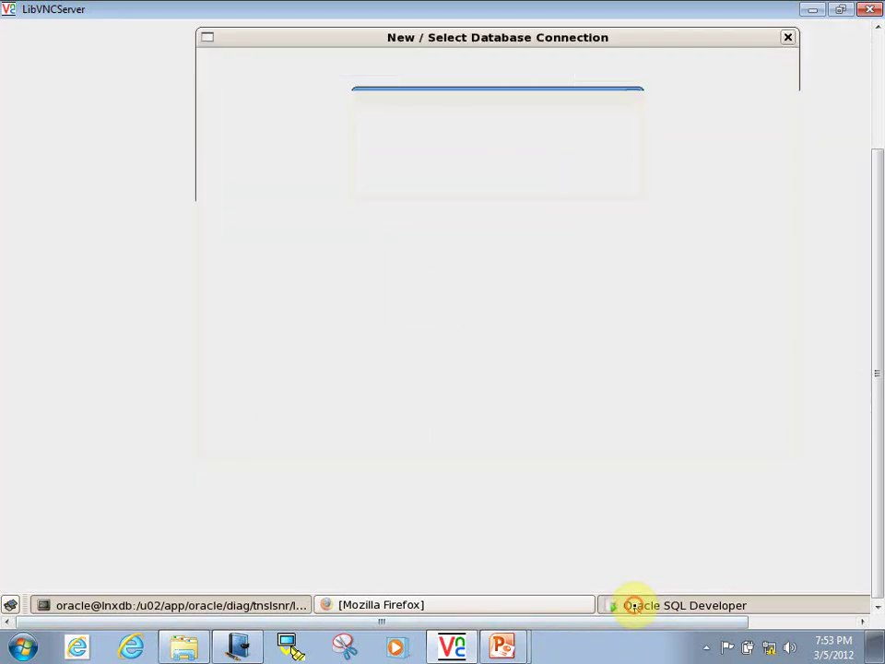
Switch to Service name ptcl and test the connection, cancelling the stalled test
{"action": "left_click", "coordinate": [588, 183]}
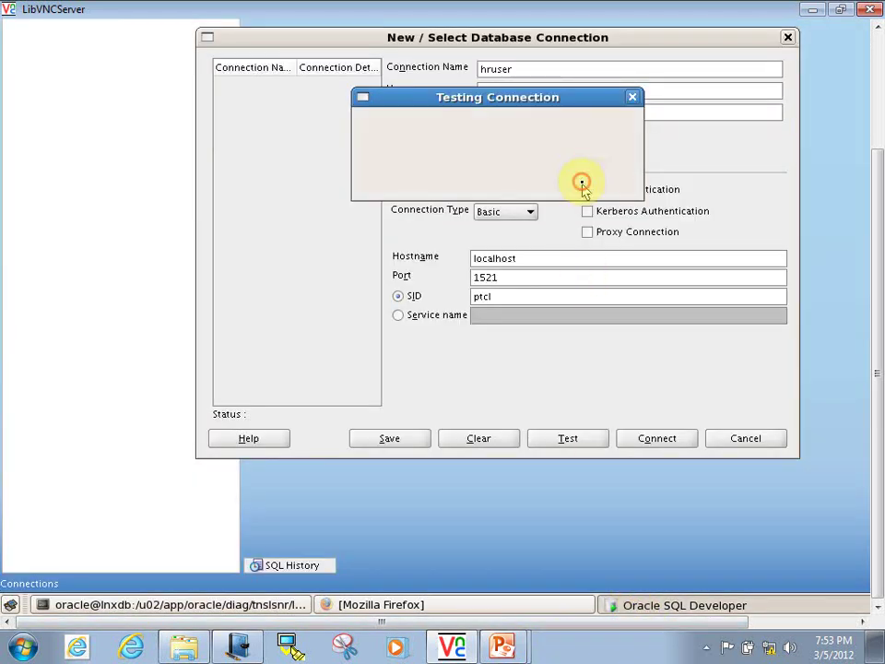
{"action": "left_click", "coordinate": [399, 315]}
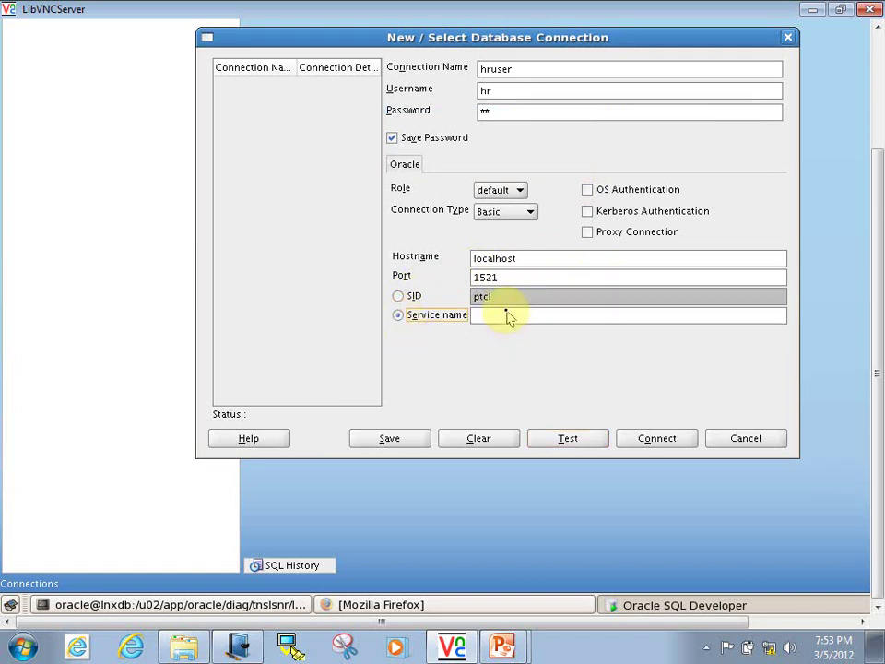
{"action": "left_click", "coordinate": [506, 315]}
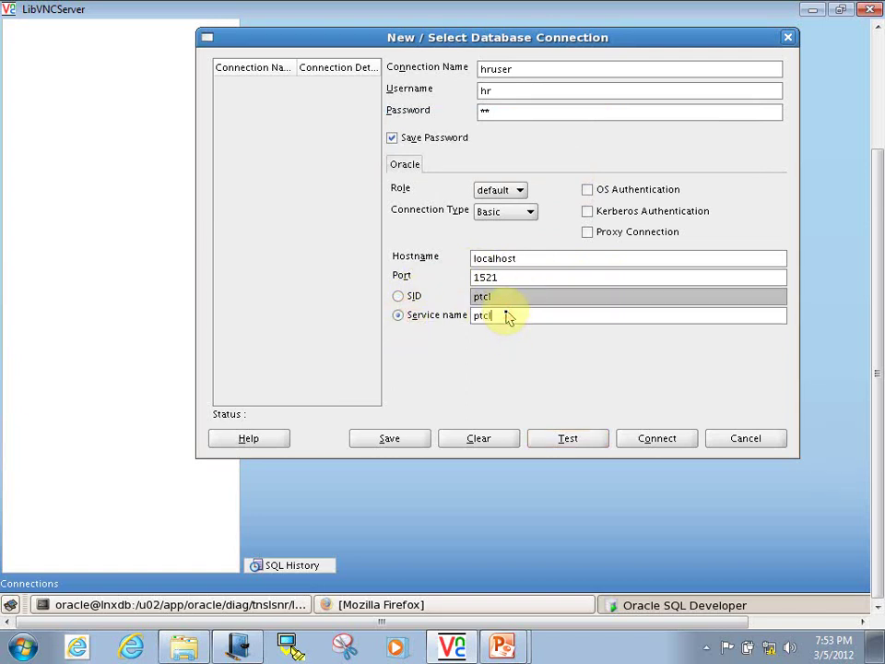
{"action": "left_click", "coordinate": [559, 441]}
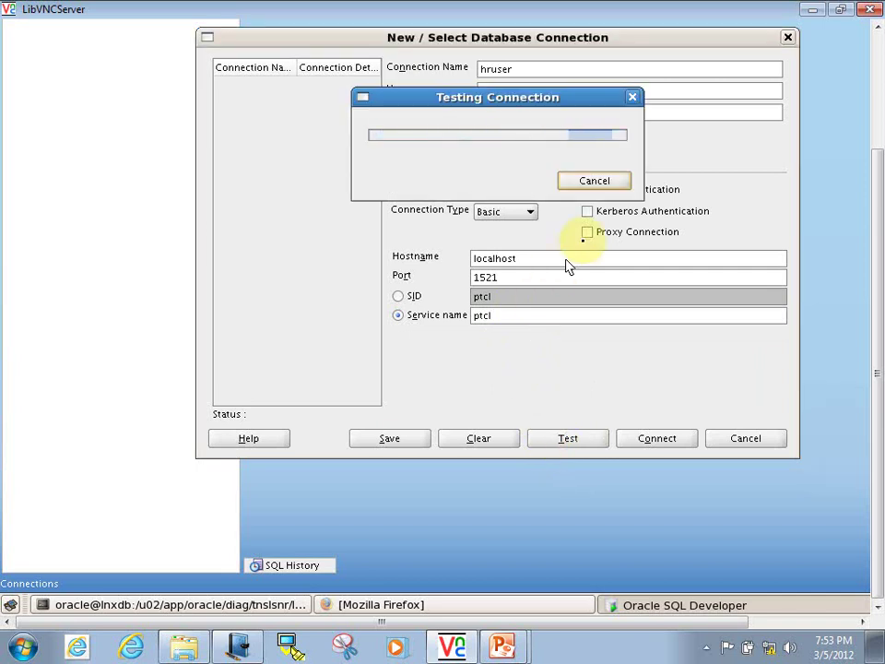
{"action": "left_click", "coordinate": [581, 181]}
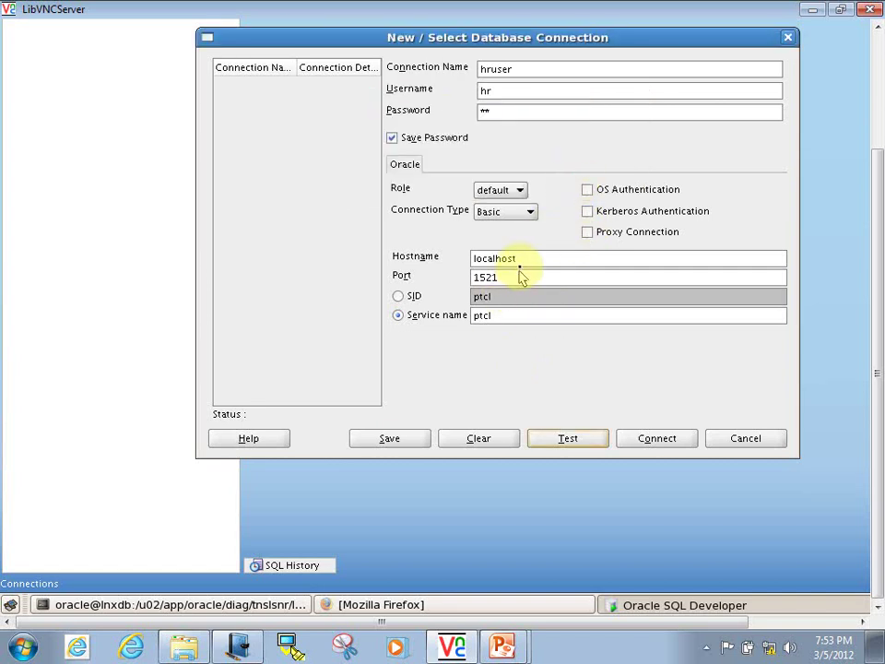
Change the hostname to 192.168.0.91, retest, then revert to SID ptcl and save
{"action": "left_click_drag", "start_coordinate": [519, 262], "coordinate": [451, 267]}
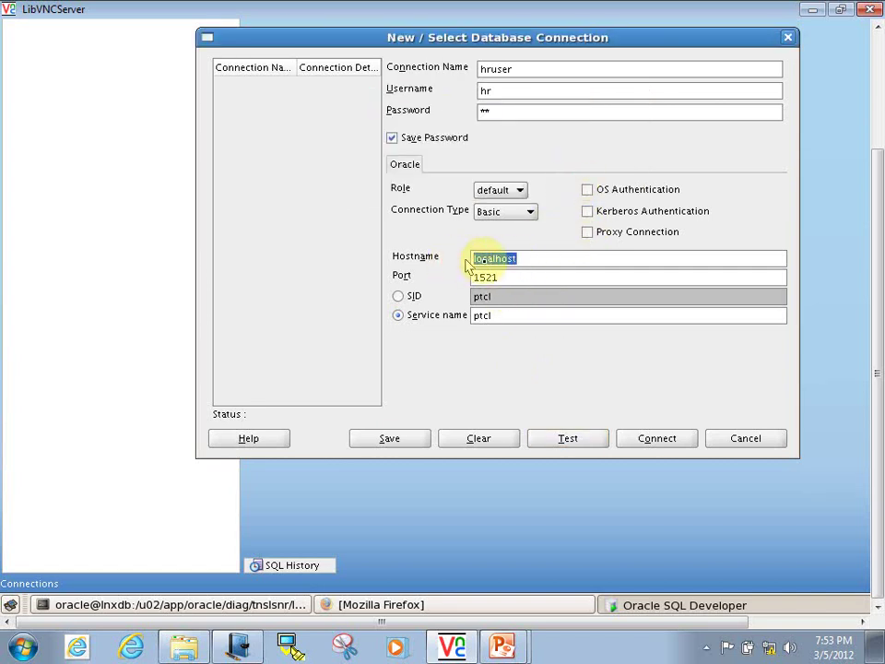
{"action": "type", "text": "10"}
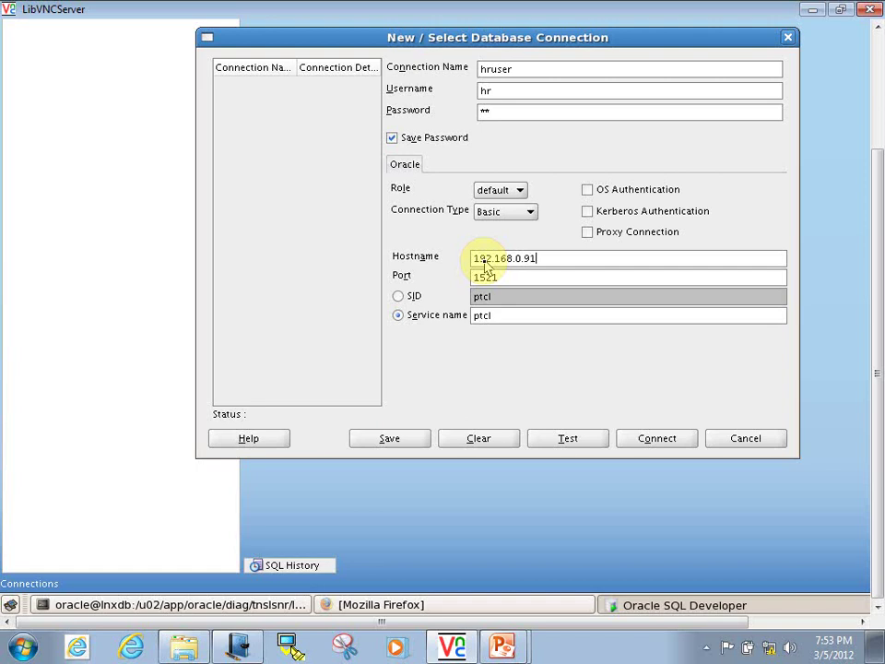
{"action": "left_click", "coordinate": [568, 438]}
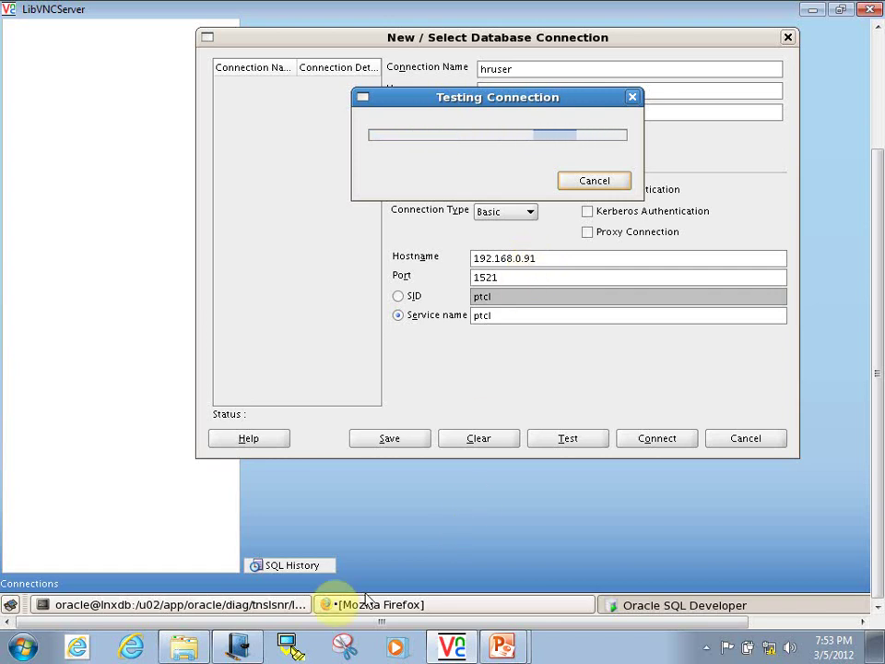
{"action": "left_click", "coordinate": [230, 604]}
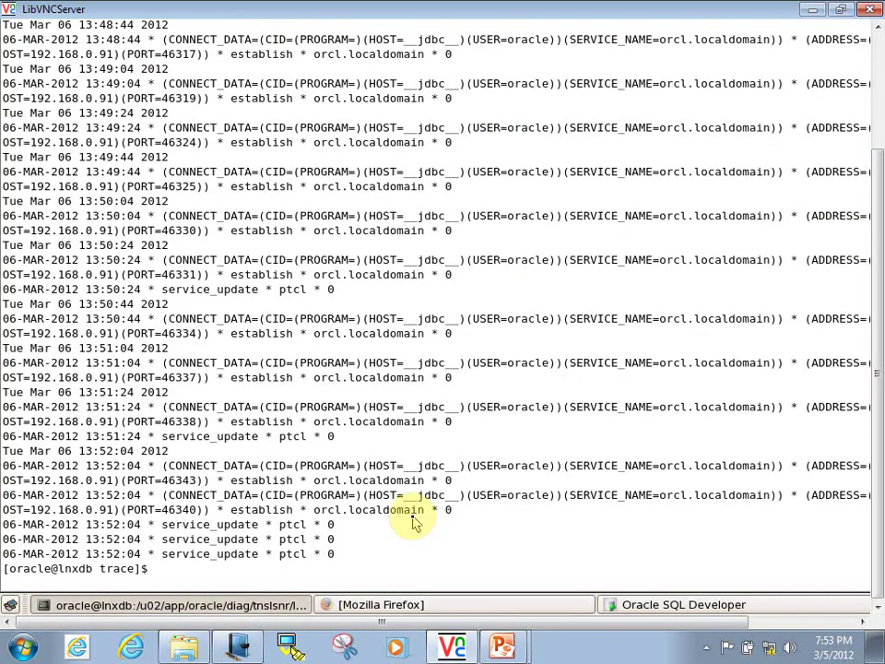
{"action": "type", "text": "\\"}
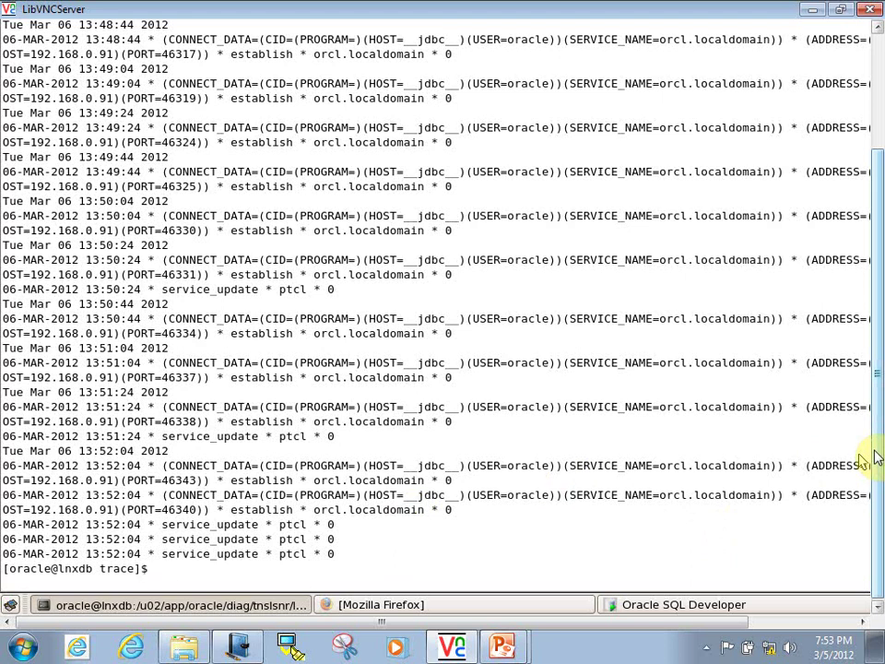
{"action": "left_click", "coordinate": [658, 605]}
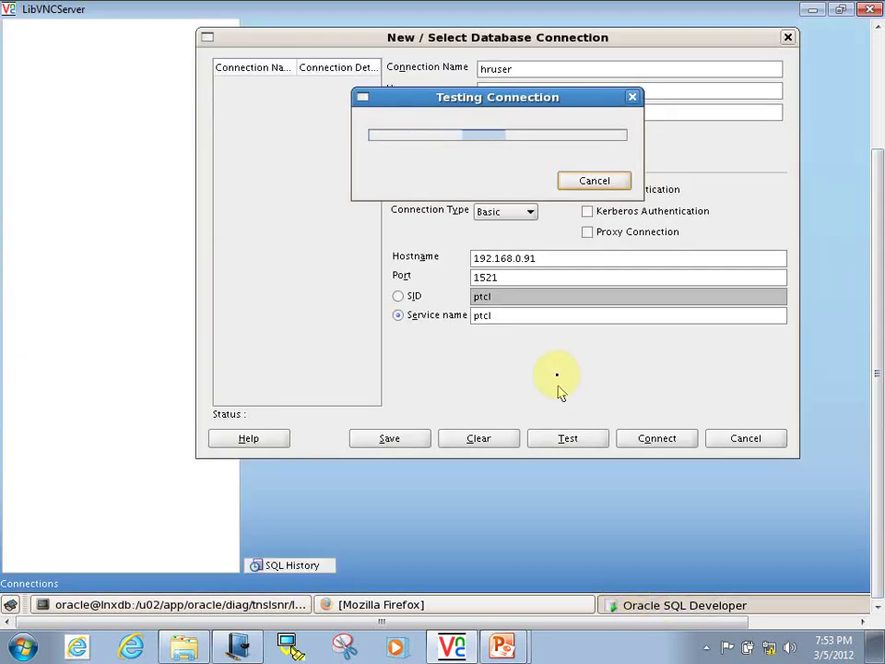
{"action": "left_click", "coordinate": [582, 181]}
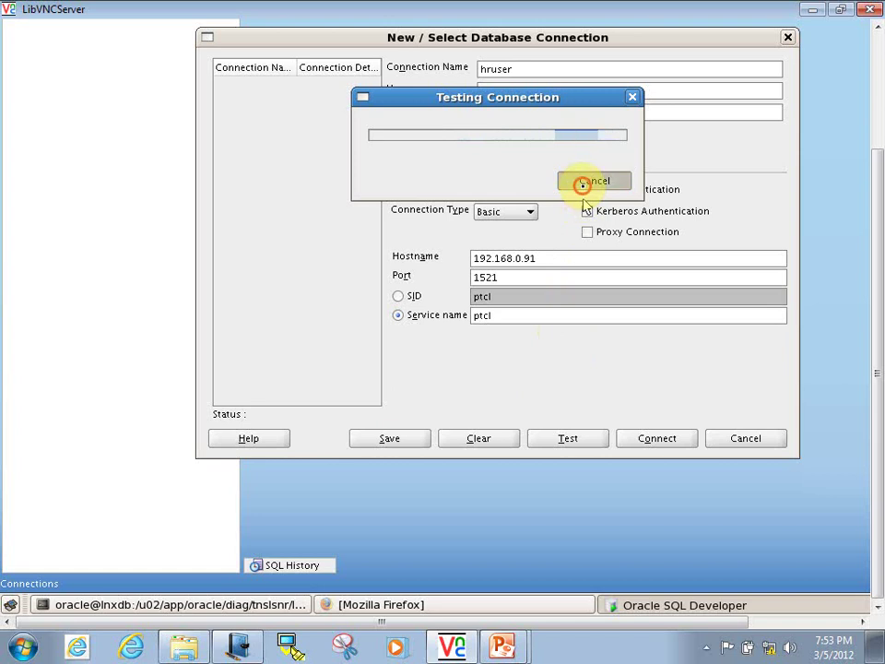
{"action": "left_click", "coordinate": [398, 297]}
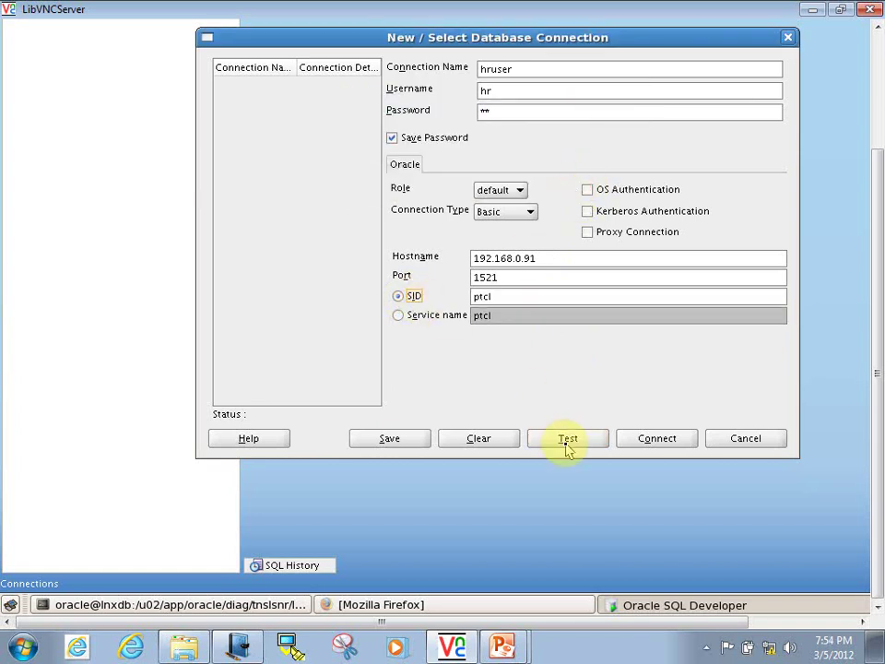
{"action": "left_click", "coordinate": [398, 437]}
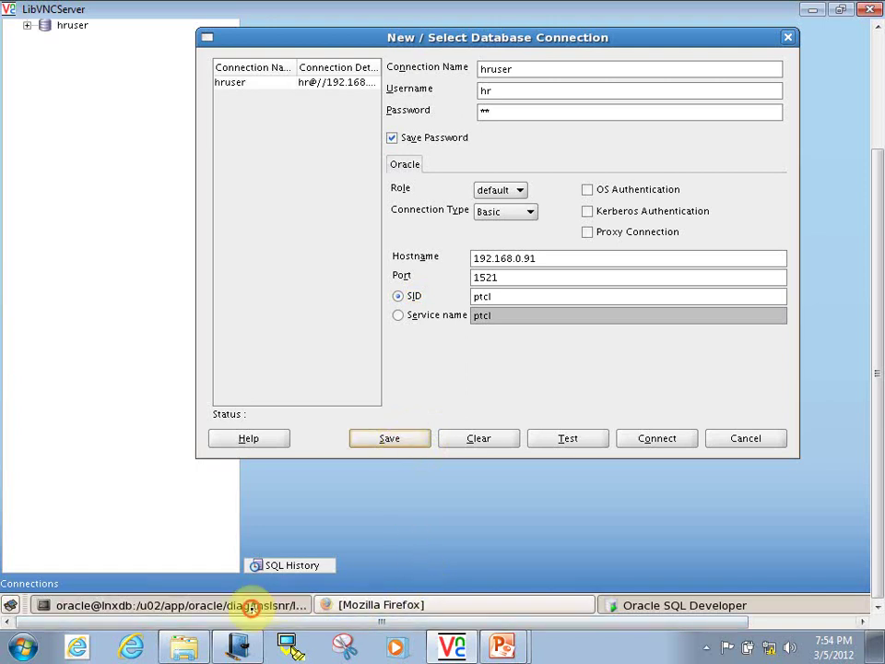
Check the running pmon and listener processes with ps -ef|grep
{"action": "left_click", "coordinate": [251, 605]}
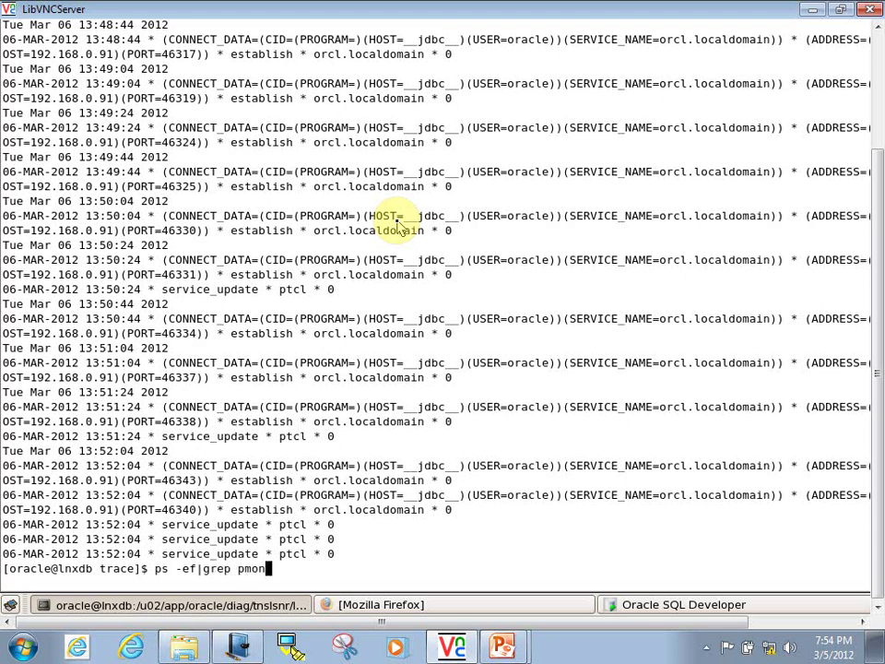
{"action": "type", "text": "ps -ef|grep pmon"}
{"action": "key", "text": "Return"}
{"action": "type", "text": "ps -ef|grep pmo"}
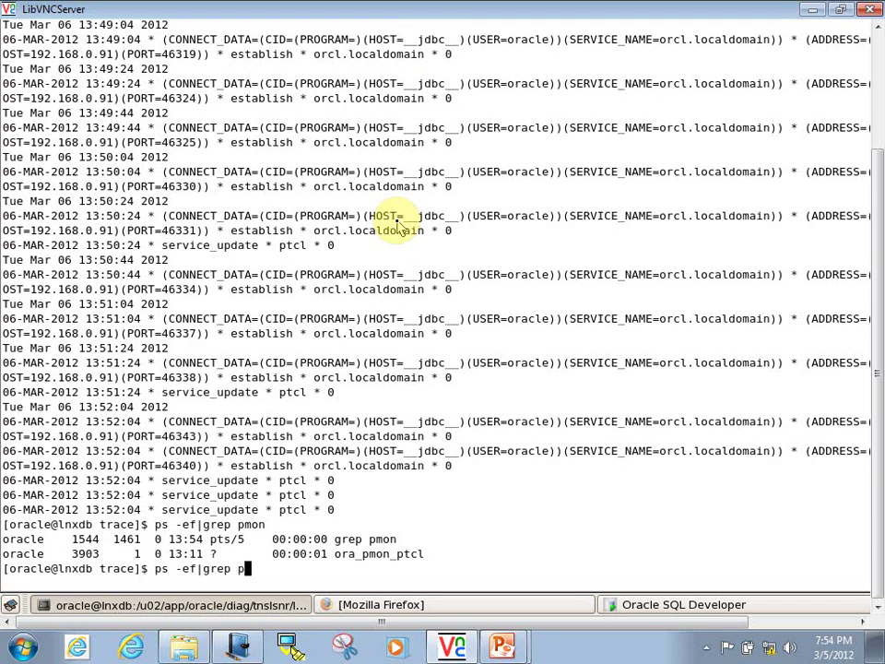
{"action": "key", "text": "Return"}
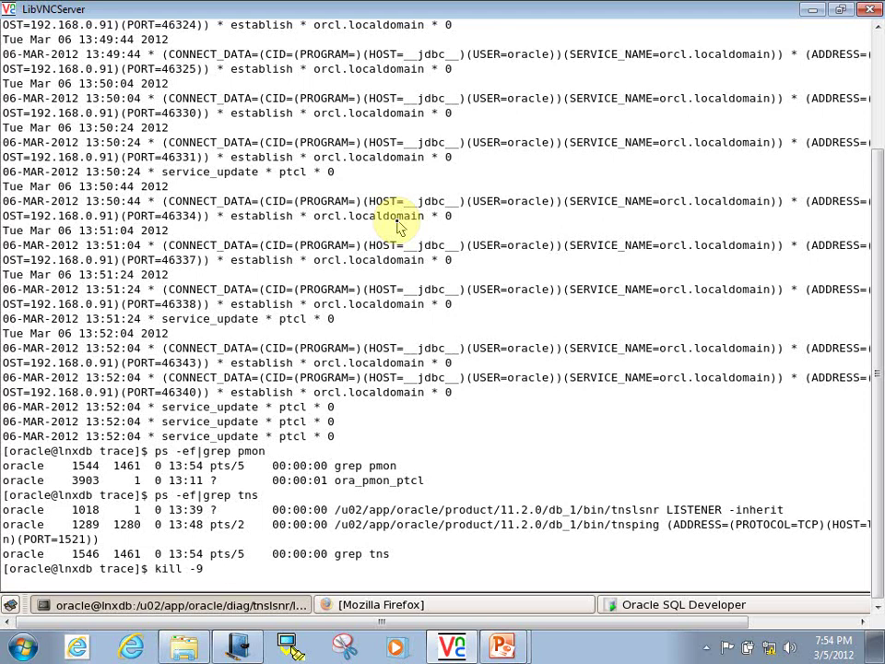
Kill listener PID 1018 with kill -9 and restart it with lsnrctl start
{"action": "type", "text": "kill -9 1018"}
{"action": "key", "text": "Return"}
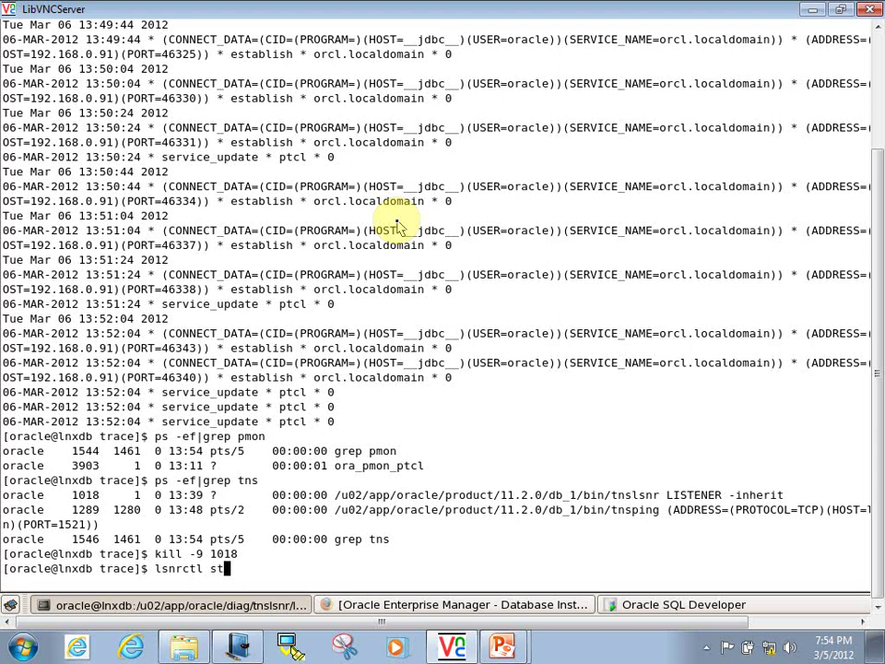
{"action": "type", "text": "lsnrctl start"}
{"action": "key", "text": "Return"}
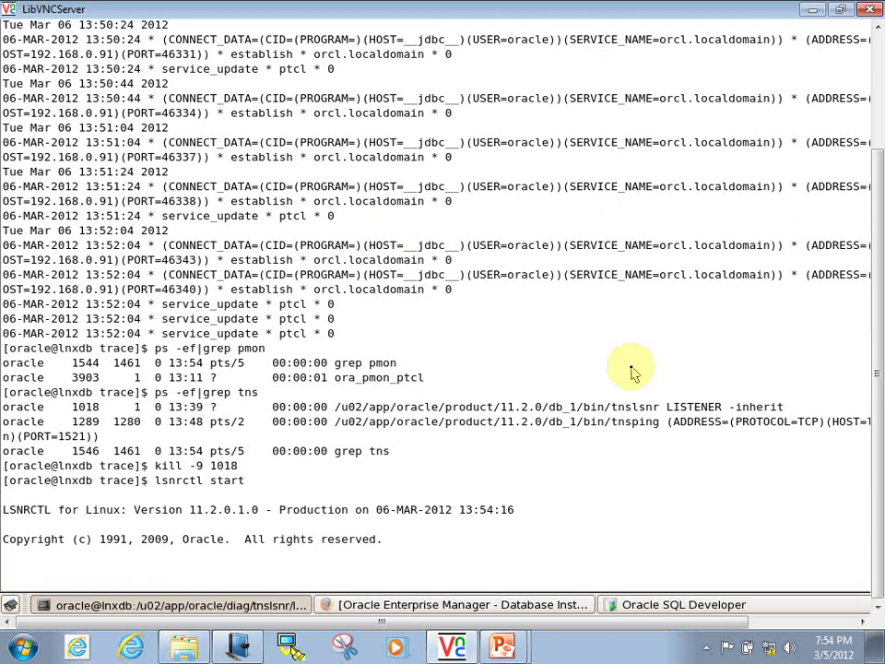
Test hruser, check the listener startup output, cancel the stalled test and rerun it
{"action": "left_click", "coordinate": [641, 604]}
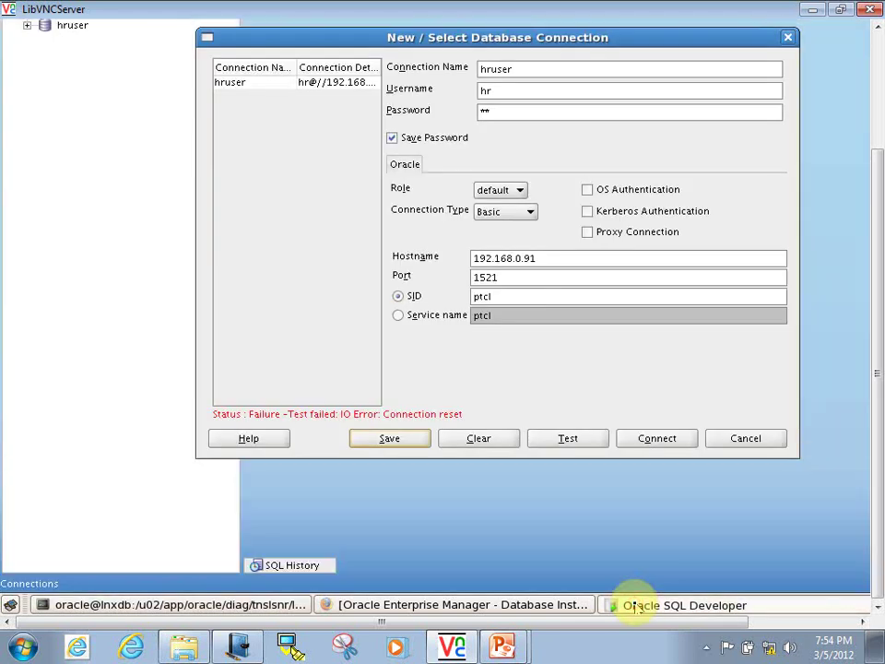
{"action": "left_click", "coordinate": [561, 445]}
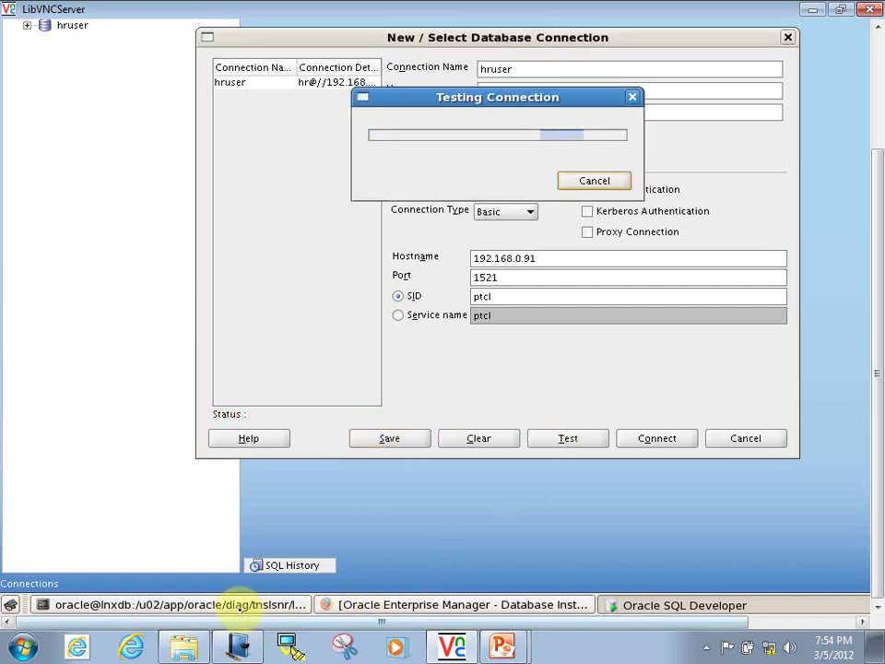
{"action": "left_click", "coordinate": [236, 603]}
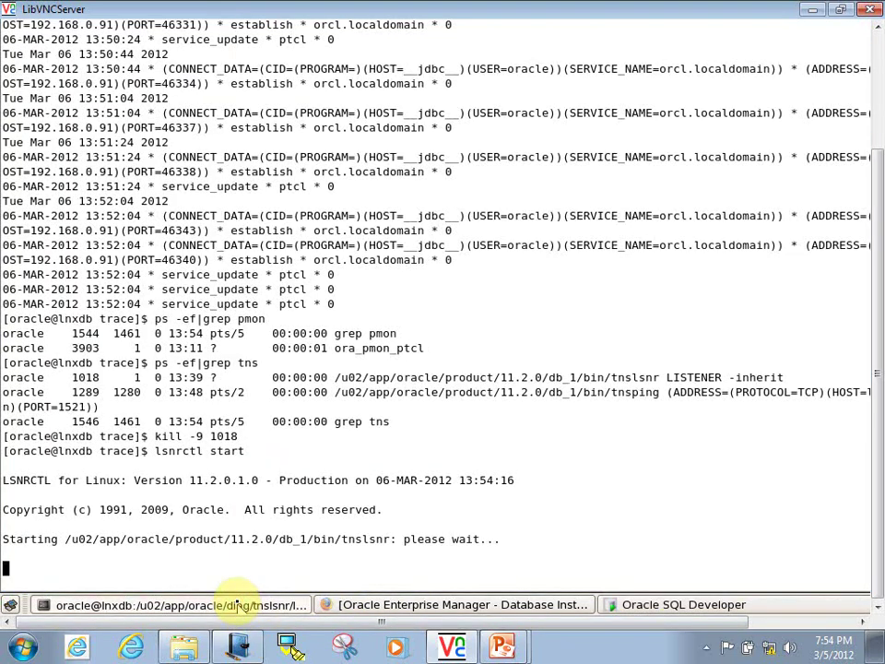
{"action": "left_click", "coordinate": [683, 604]}
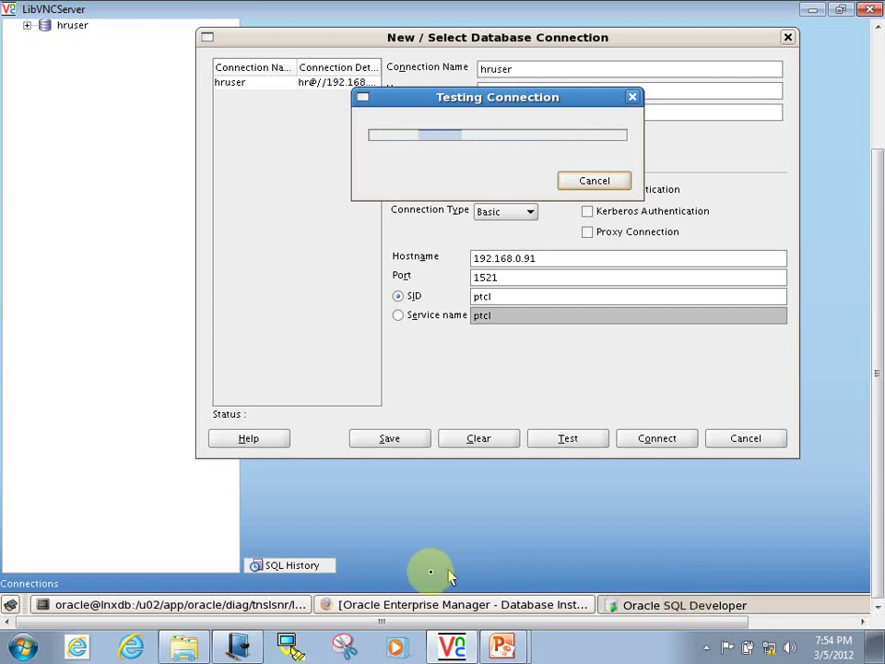
{"action": "left_click", "coordinate": [254, 601]}
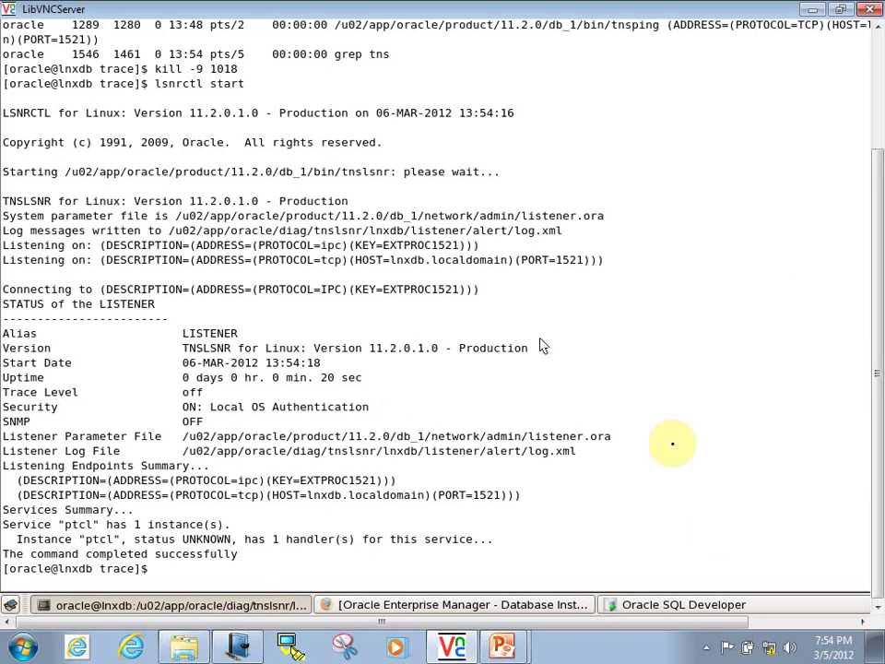
{"action": "left_click", "coordinate": [636, 604]}
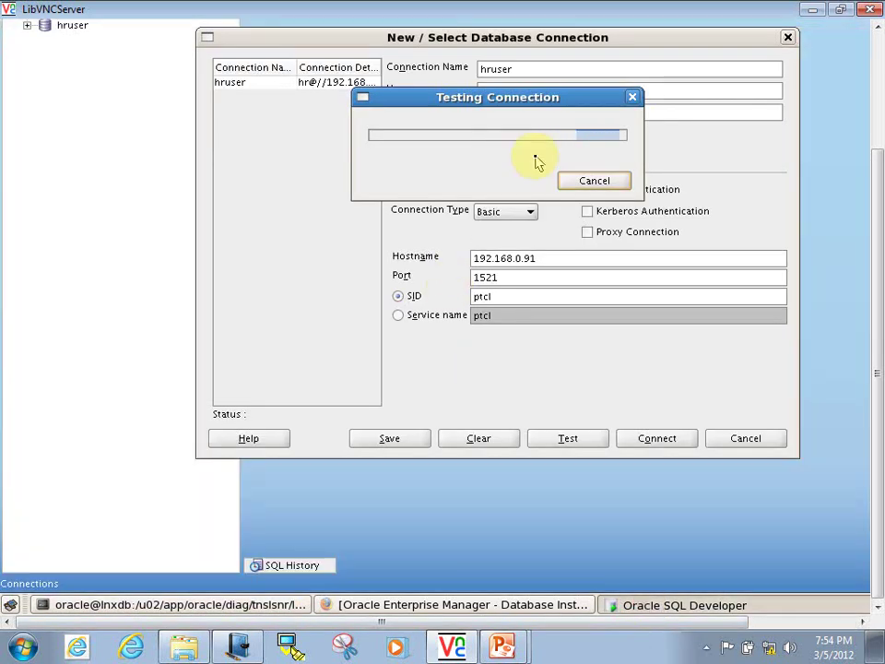
{"action": "left_click", "coordinate": [592, 181]}
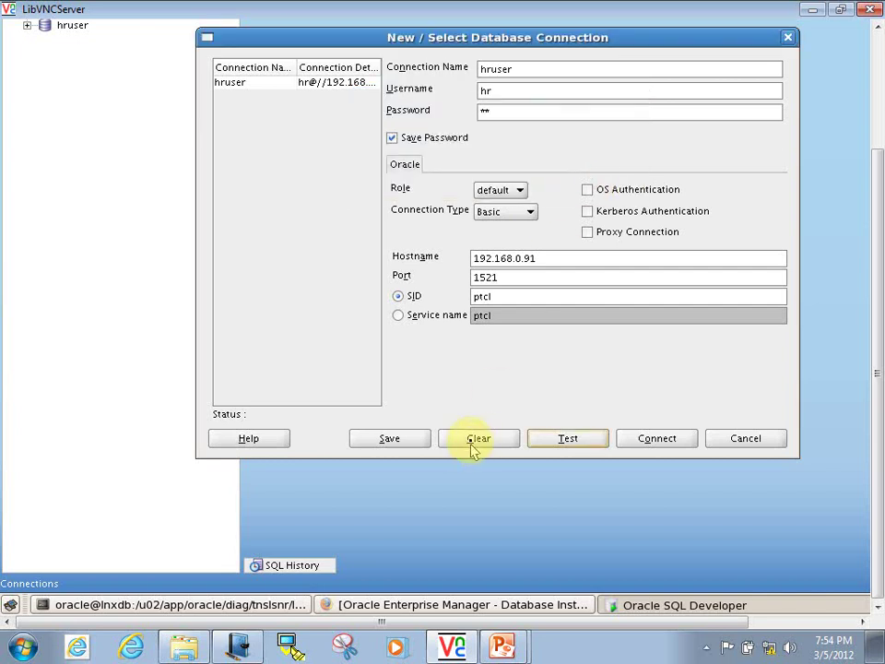
{"action": "left_click", "coordinate": [553, 444]}
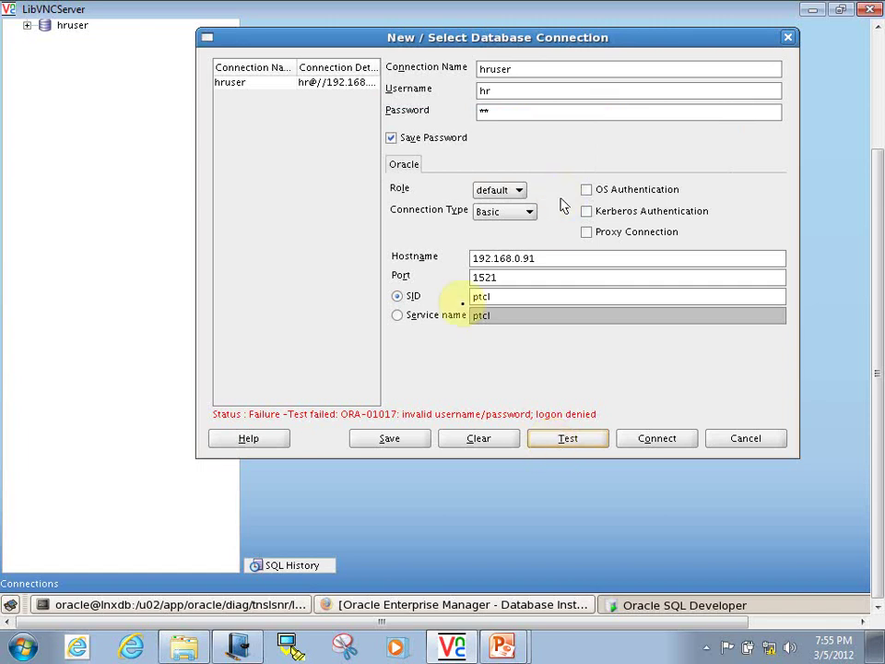
{"action": "left_click", "coordinate": [263, 604]}
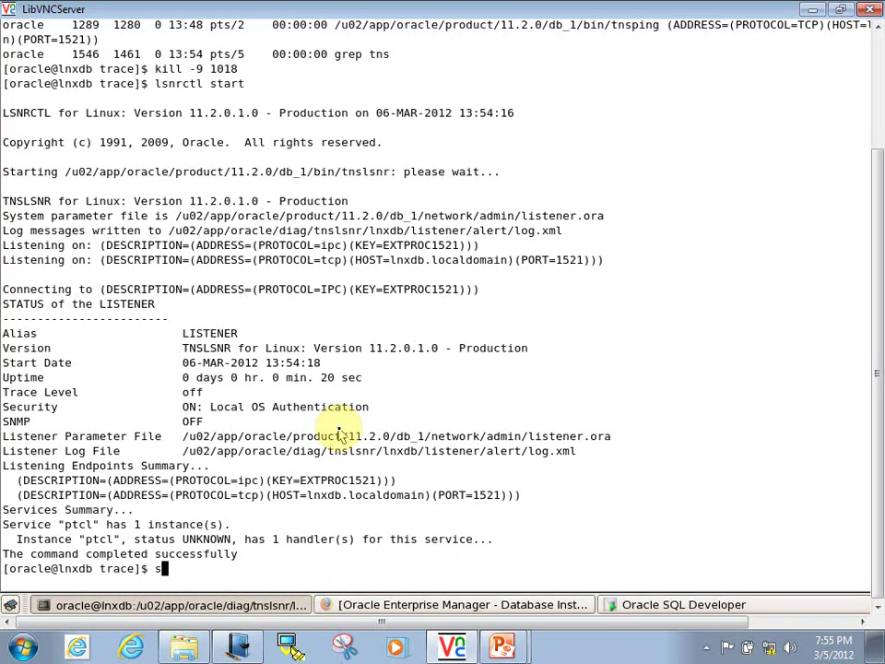
Log in to SQL*Plus as /as sysdba and reset the system user's password
{"action": "type", "text": "sqlplus"}
{"action": "key", "text": "Return"}
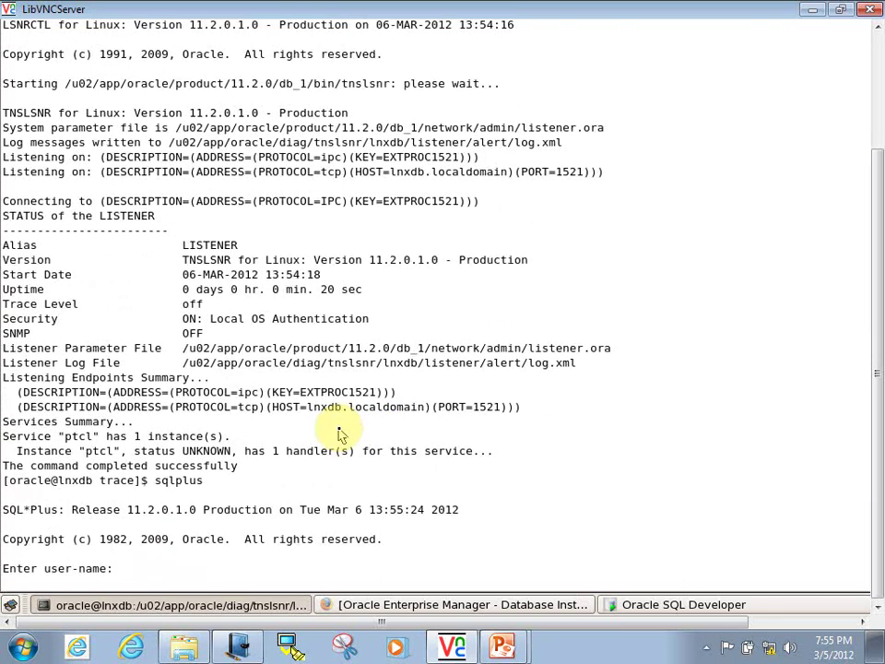
{"action": "type", "text": "/as sysdba"}
{"action": "key", "text": "Return"}
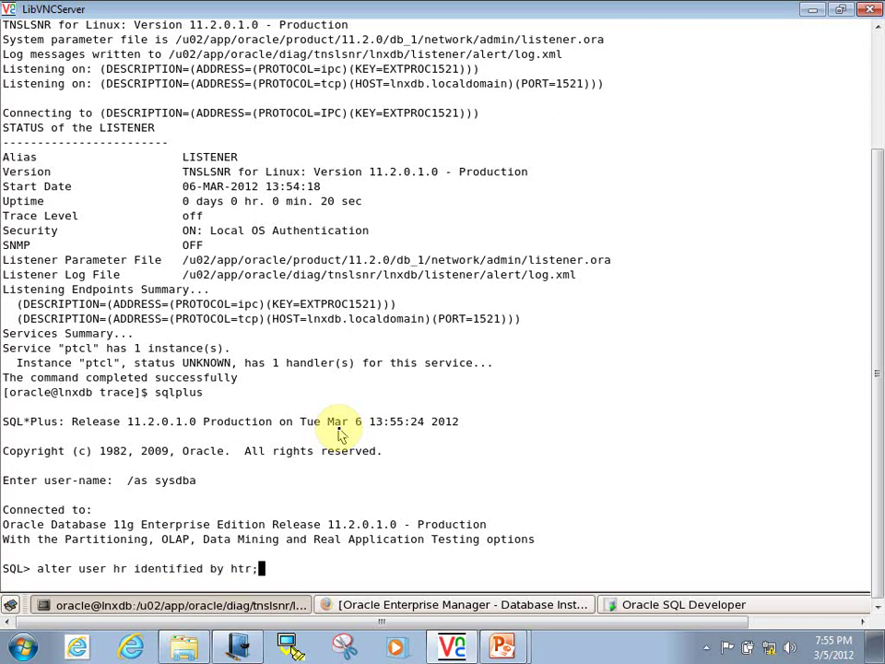
{"action": "key", "text": "Return"}
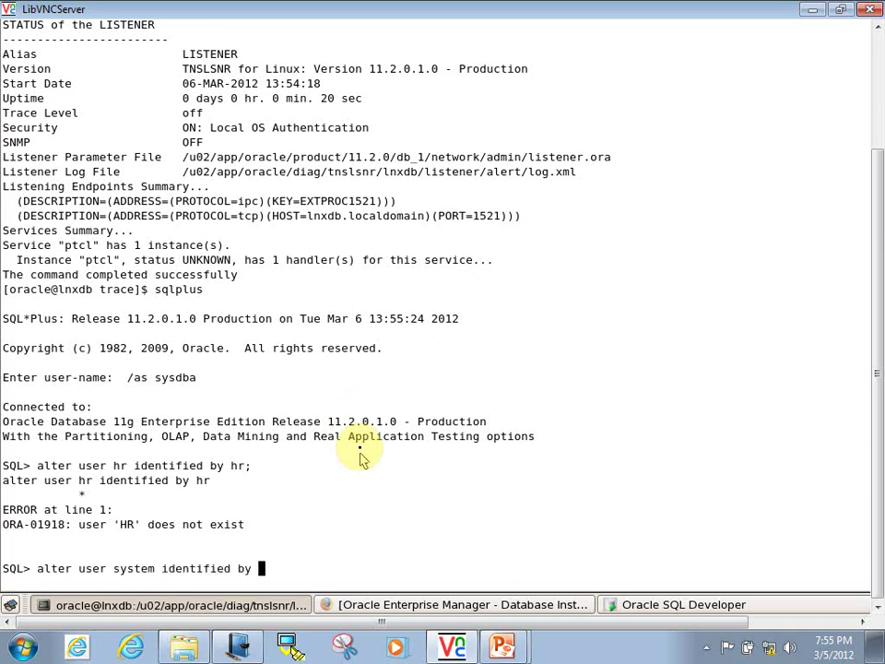
{"action": "key", "text": "Return"}
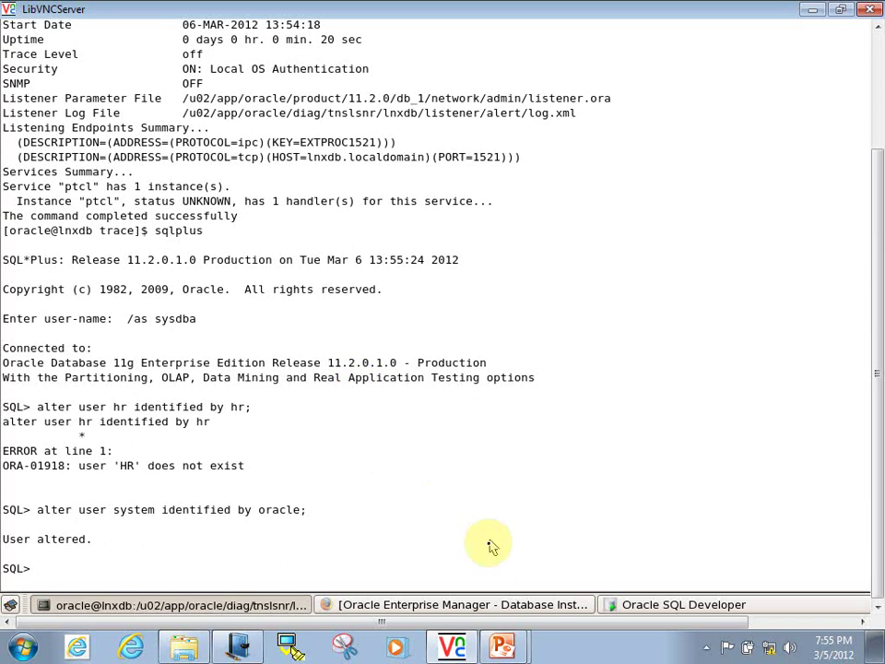
{"action": "left_click", "coordinate": [628, 607]}
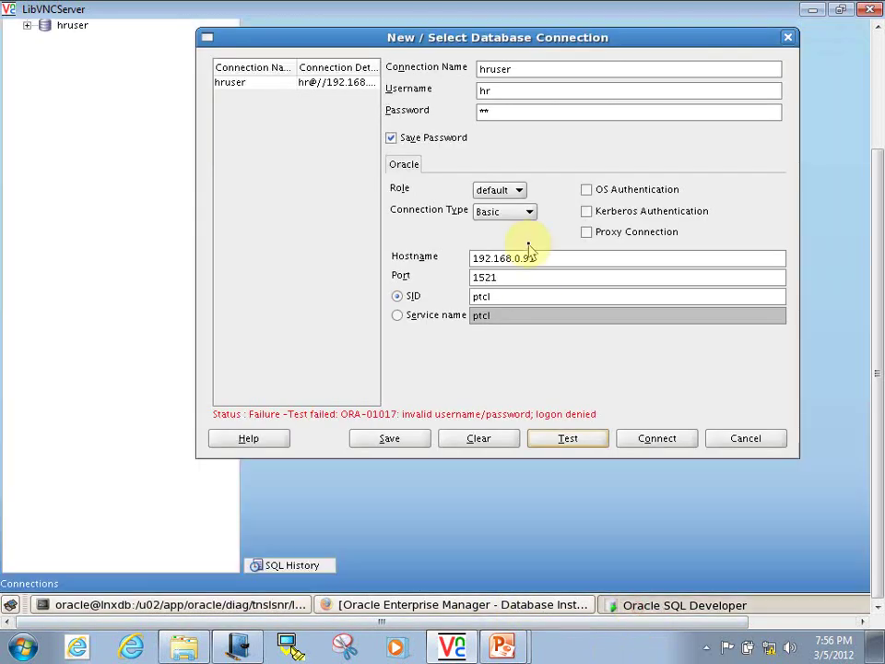
{"action": "double_click", "coordinate": [493, 90]}
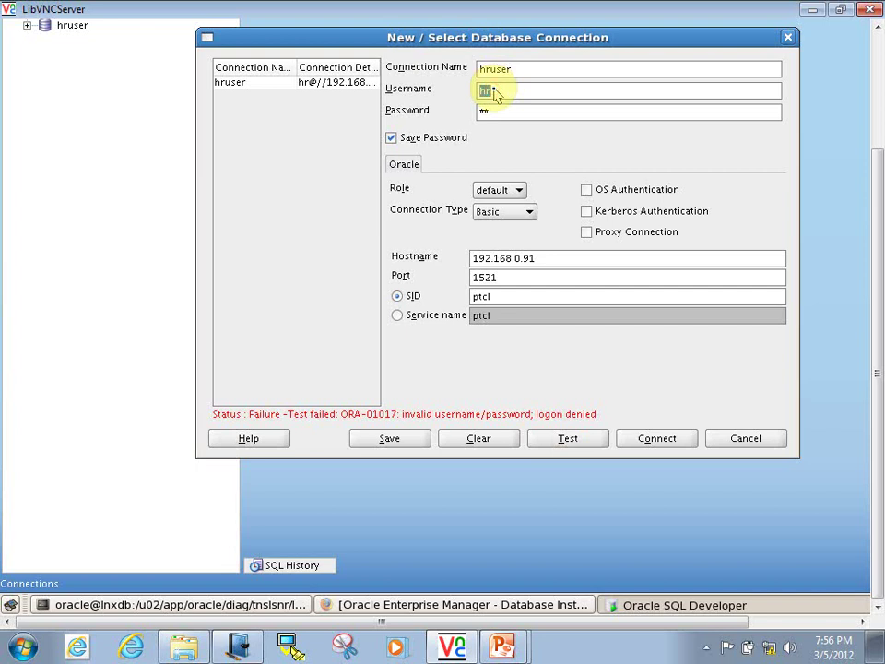
{"action": "left_click", "coordinate": [192, 601]}
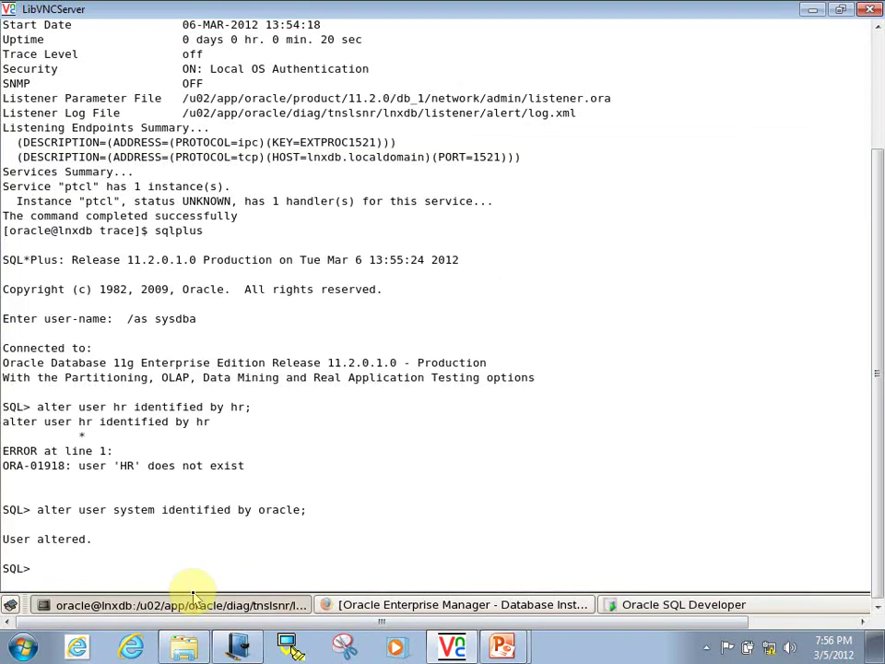
Exit SQL*Plus, clear the screen and confirm ora_pmon_ptcl is running via ps -ef|grep pmon
{"action": "type", "text": "exit"}
{"action": "key", "text": "Return"}
{"action": "type", "text": "clear"}
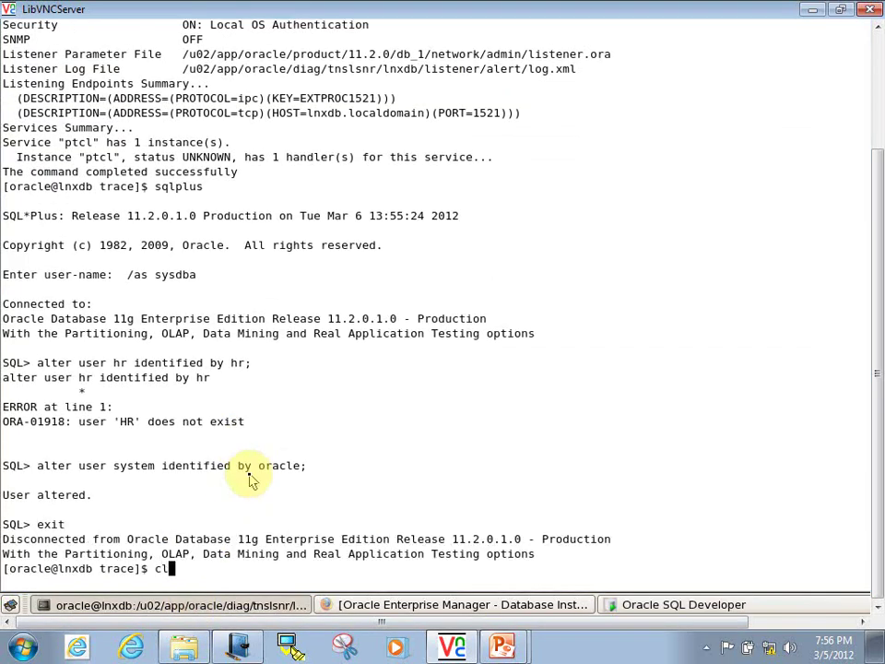
{"action": "key", "text": "Return"}
{"action": "key", "text": "Return"}
{"action": "key", "text": "Return"}
{"action": "key", "text": "Return"}
{"action": "key", "text": "Return"}
{"action": "type", "text": "ps -ef|g"}
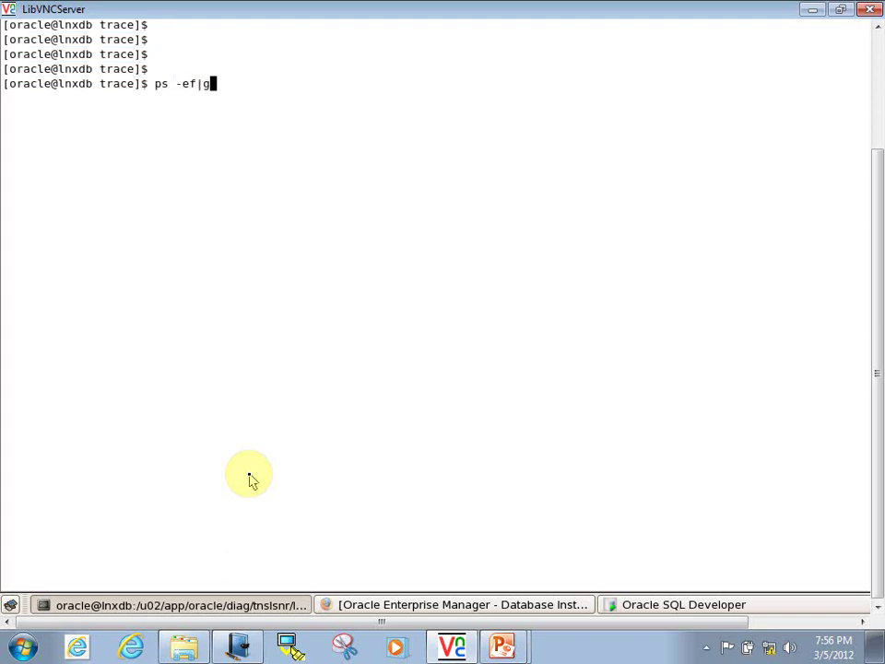
{"action": "type", "text": "rep pmon"}
{"action": "key", "text": "Return"}
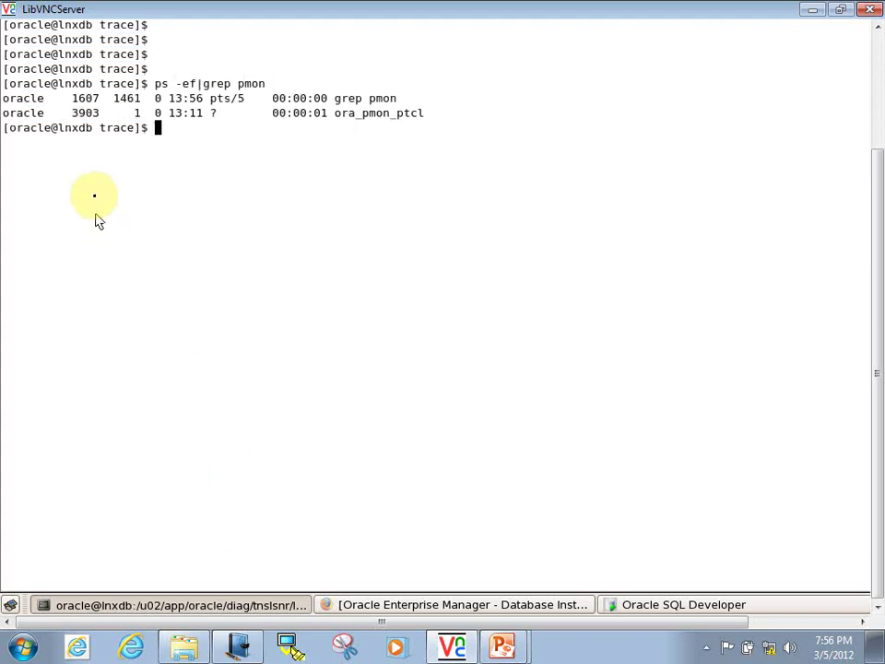
{"action": "left_click_drag", "start_coordinate": [337, 116], "coordinate": [423, 120]}
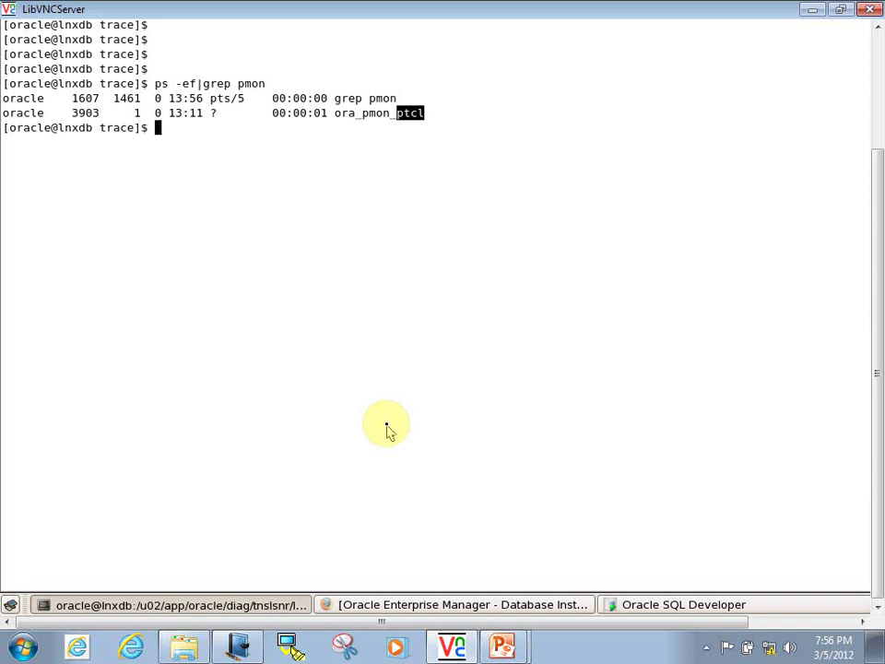
{"action": "left_click", "coordinate": [624, 609]}
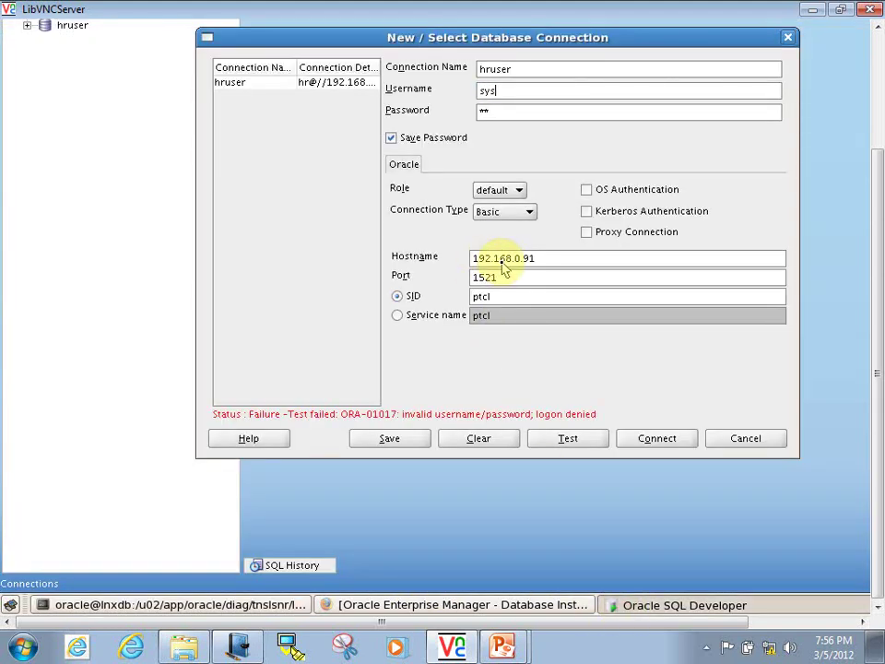
Set the username to system, test and cancel, then minimize the VNC viewer to show the slides
{"action": "type", "text": "le"}
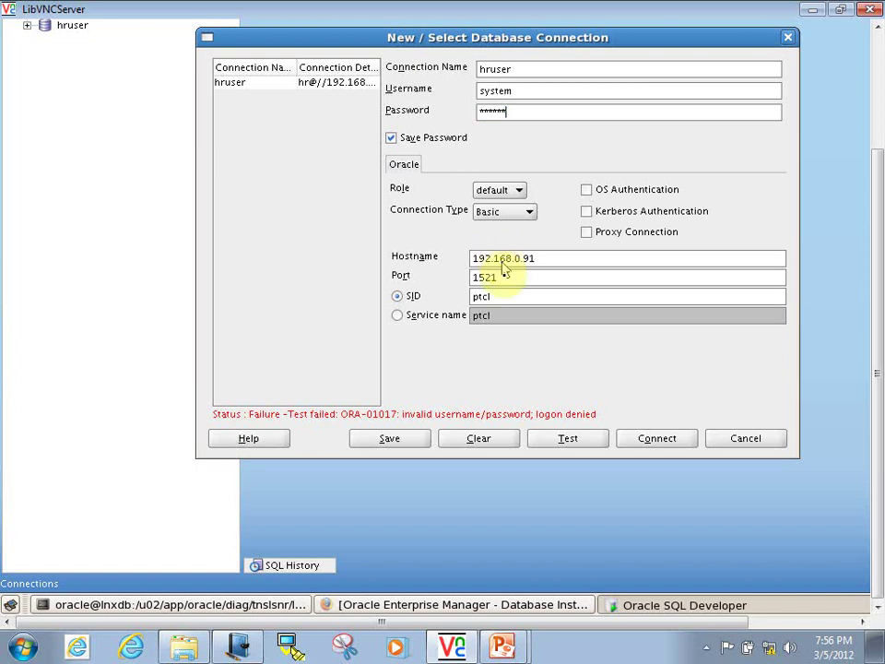
{"action": "left_click", "coordinate": [568, 440]}
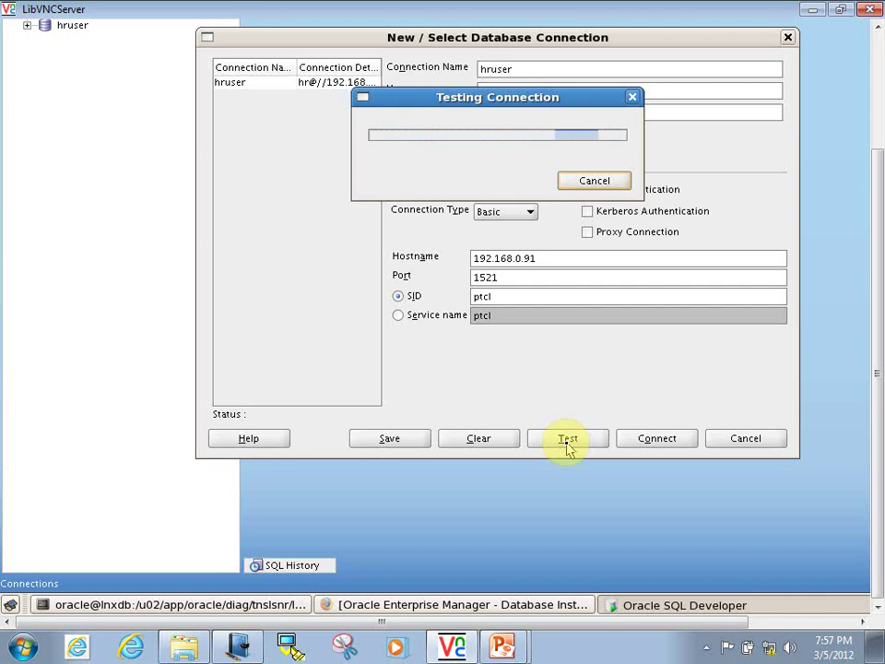
{"action": "left_click", "coordinate": [586, 181]}
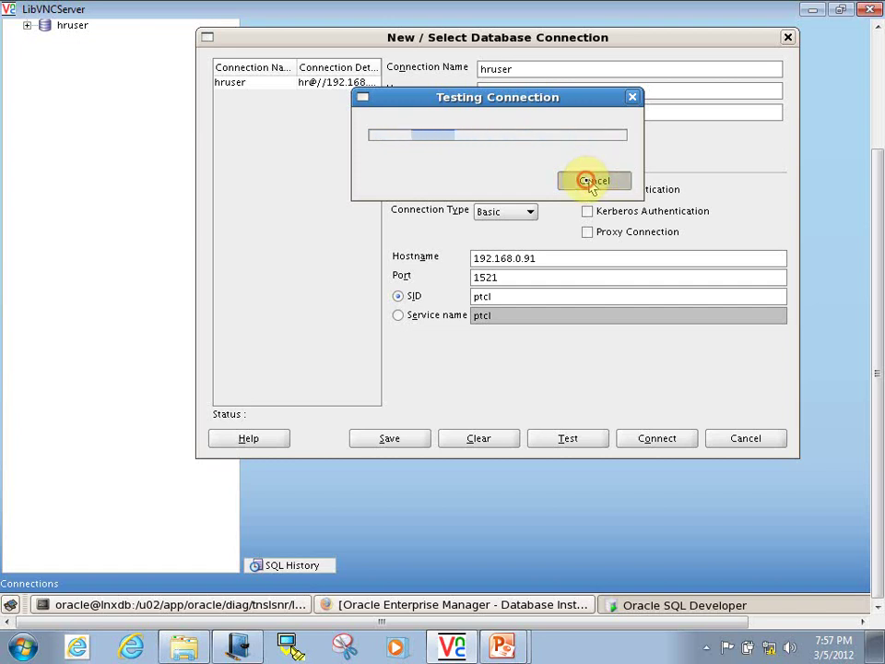
{"action": "left_click", "coordinate": [812, 9]}
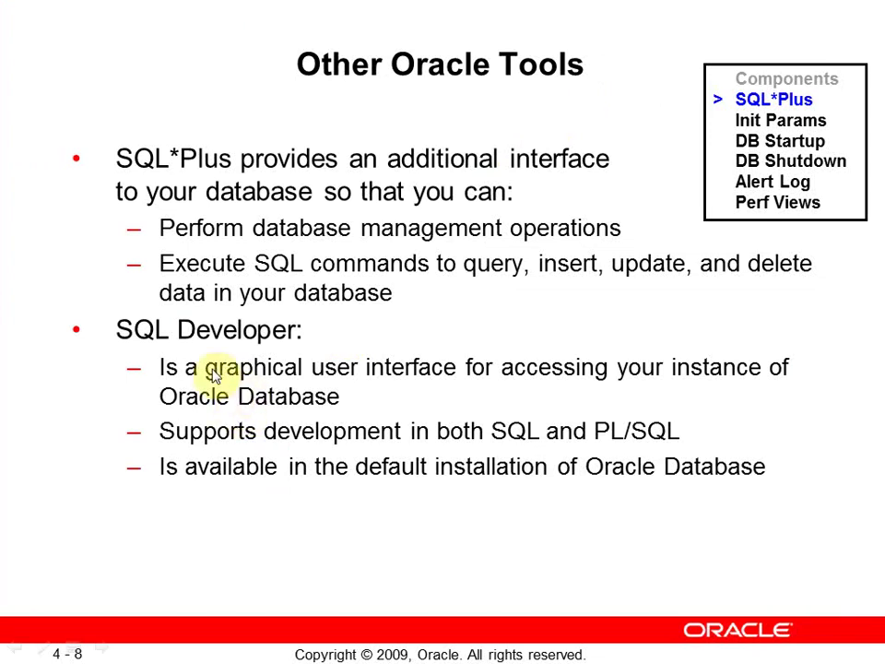